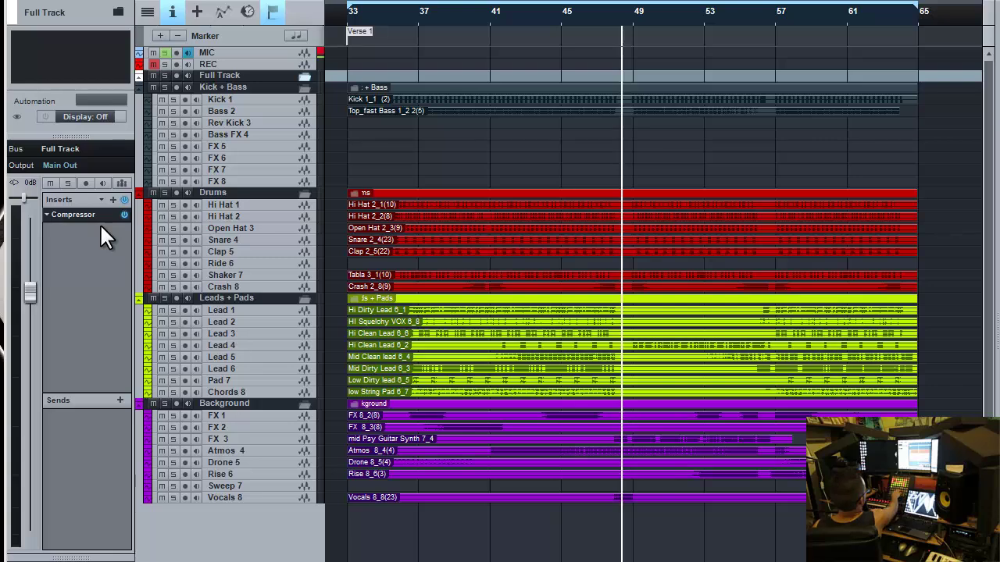
Hide the track inspector and open the mixing console on the Kick + Bass channels
{"action": "key", "text": "F4"}
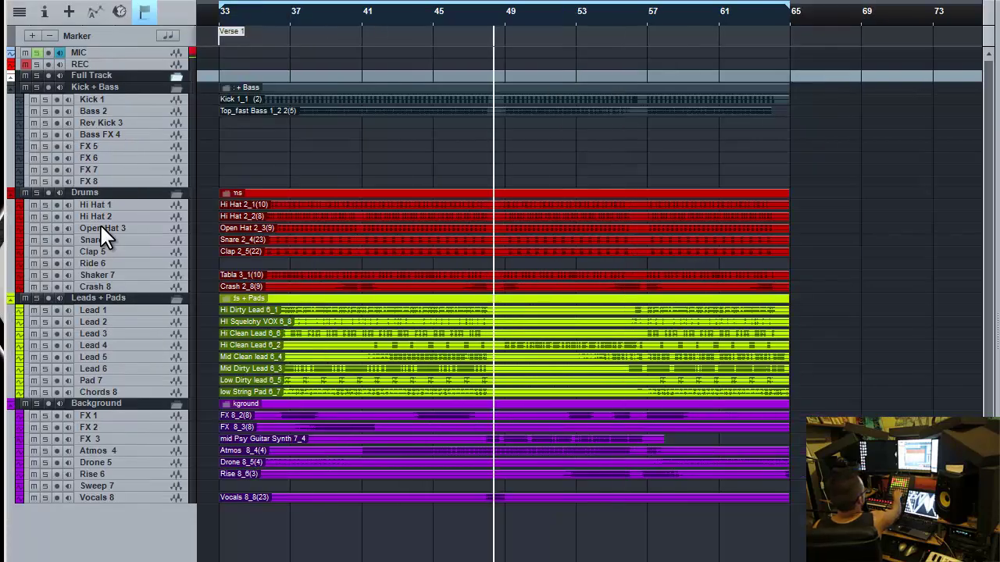
{"action": "key", "text": "F3"}
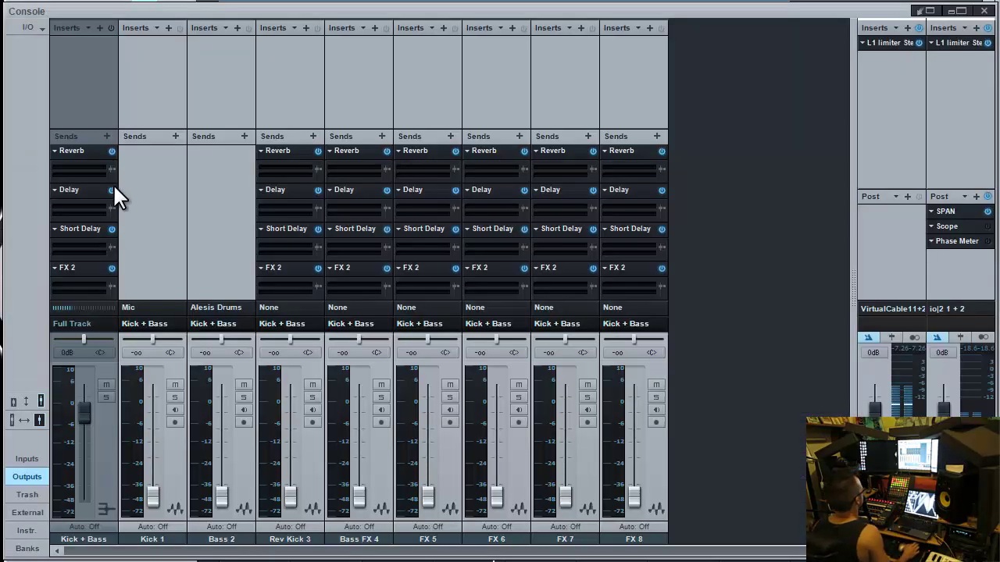
{"action": "left_click", "coordinate": [153, 279]}
{"action": "left_click", "coordinate": [212, 277]}
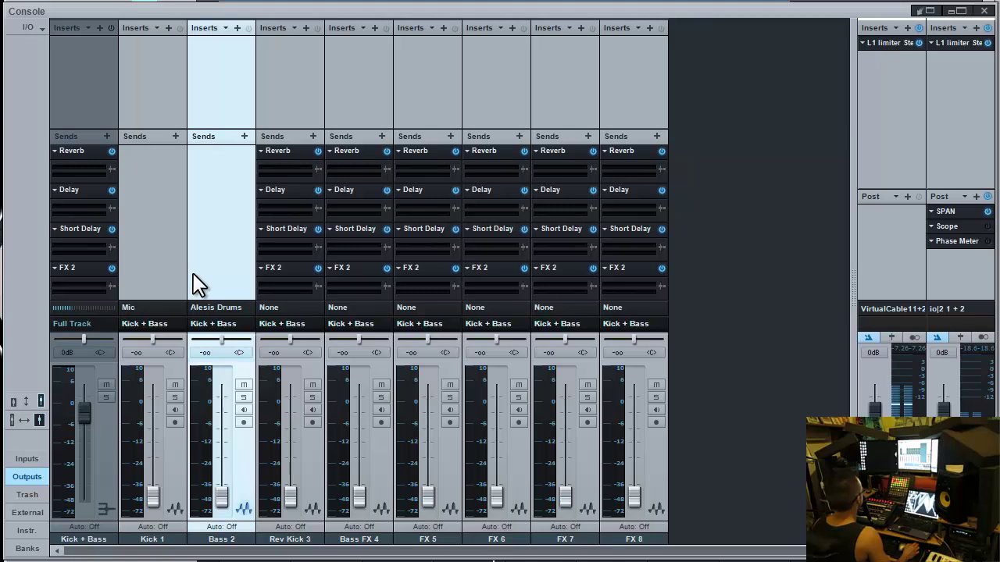
Look through the Drums, Leads + Pads and Background channel banks, returning to the Kick + Bass bank
{"action": "key", "text": "2"}
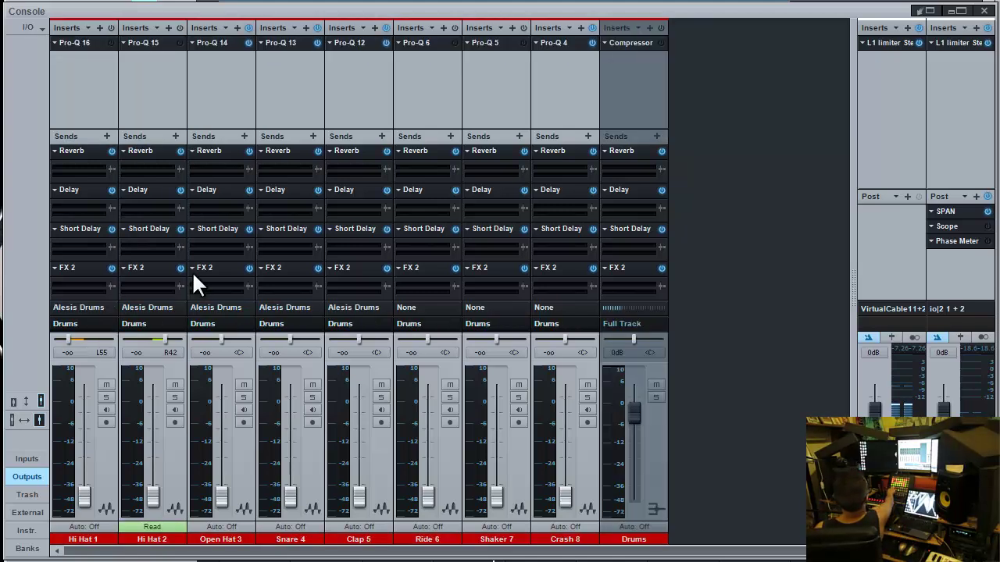
{"action": "key", "text": "3"}
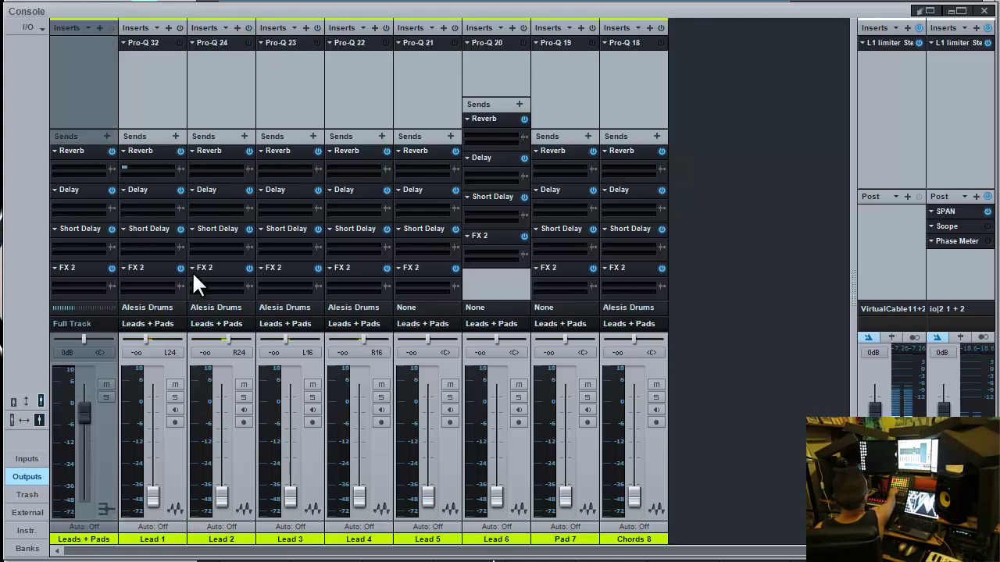
{"action": "key", "text": "4"}
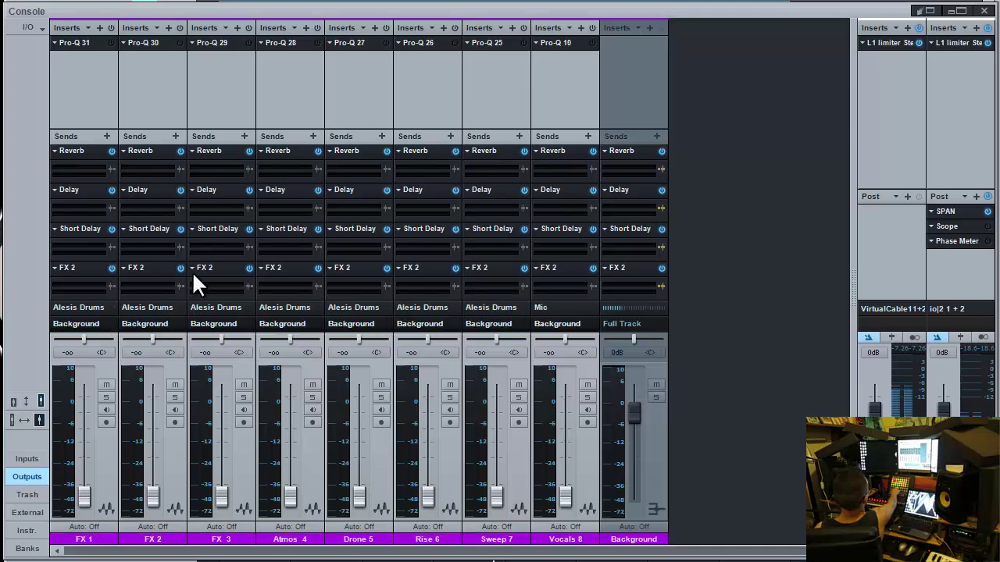
{"action": "key", "text": "1"}
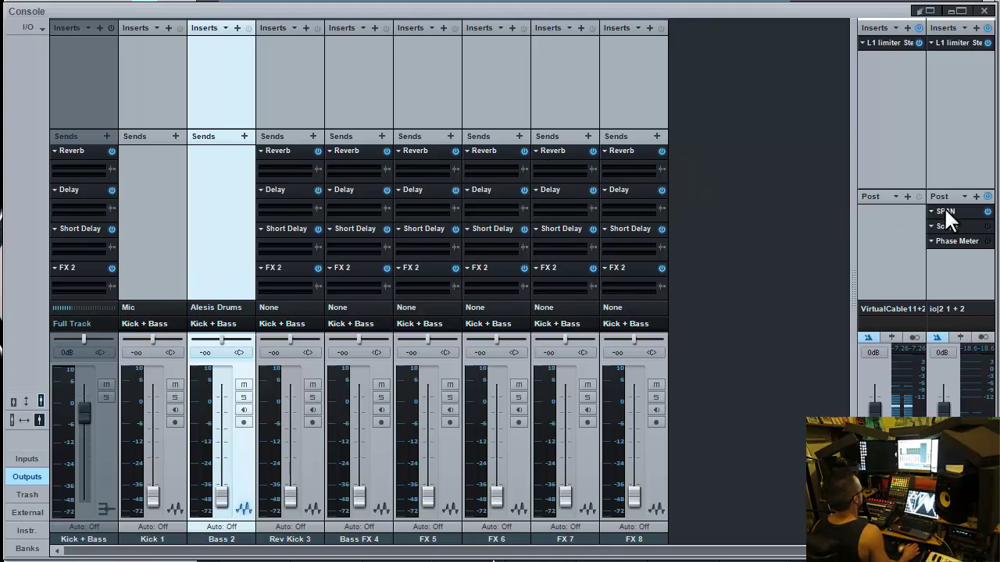
Raise the Kick 1 fader to -24.6 dB with SPAN open on the main output, and view the signal in Scope
{"action": "left_click", "coordinate": [965, 210]}
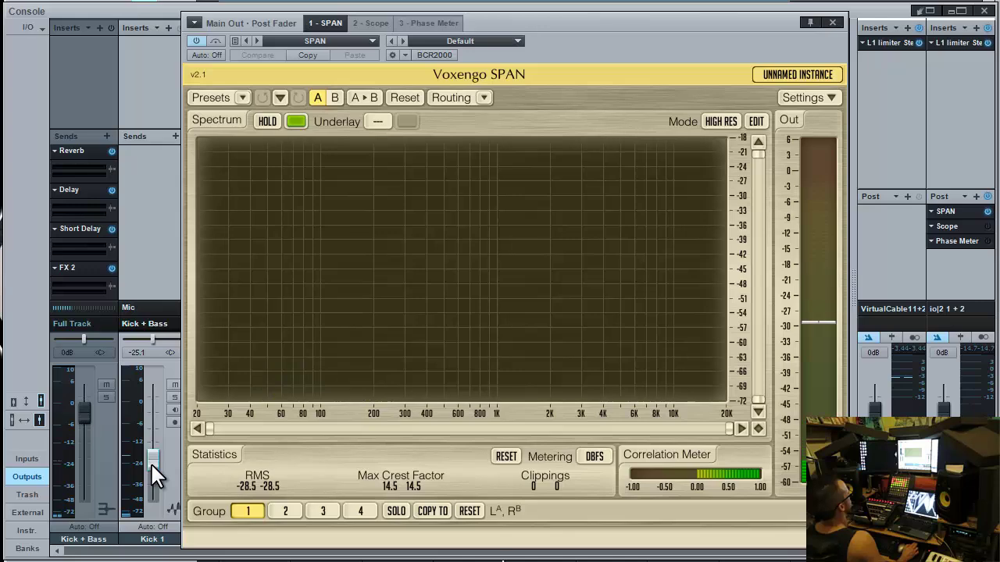
{"action": "scroll", "coordinate": [154, 474], "scroll_direction": "up", "scroll_amount": 2}
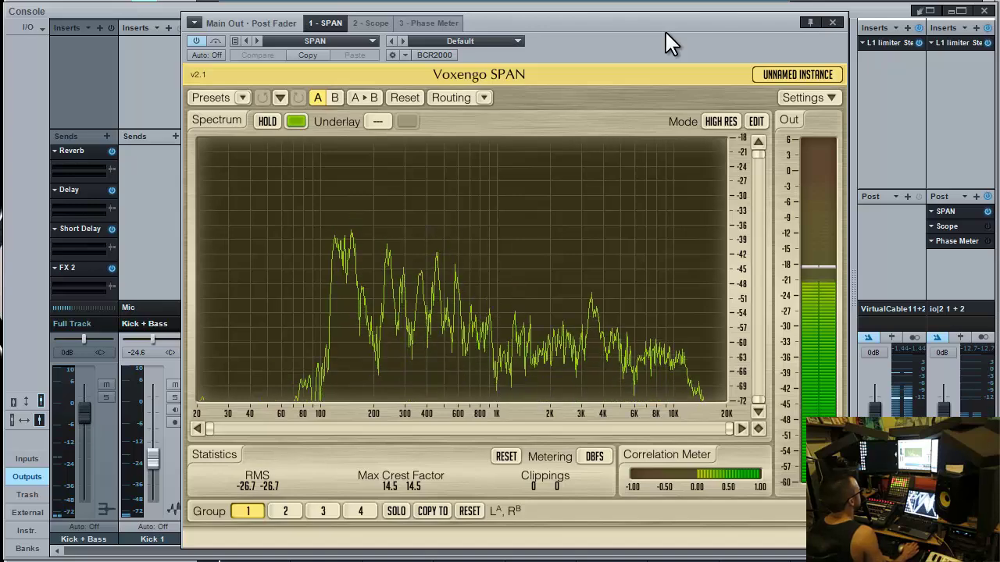
{"action": "left_click", "coordinate": [952, 226]}
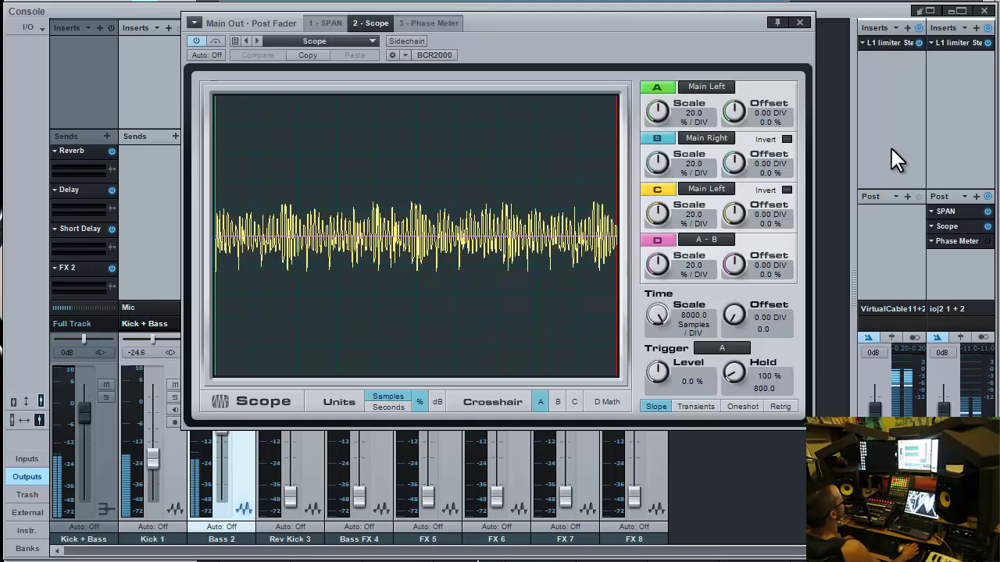
Raise the threshold of the L1 limiter on the video output and close the plug-in
{"action": "left_click", "coordinate": [895, 42]}
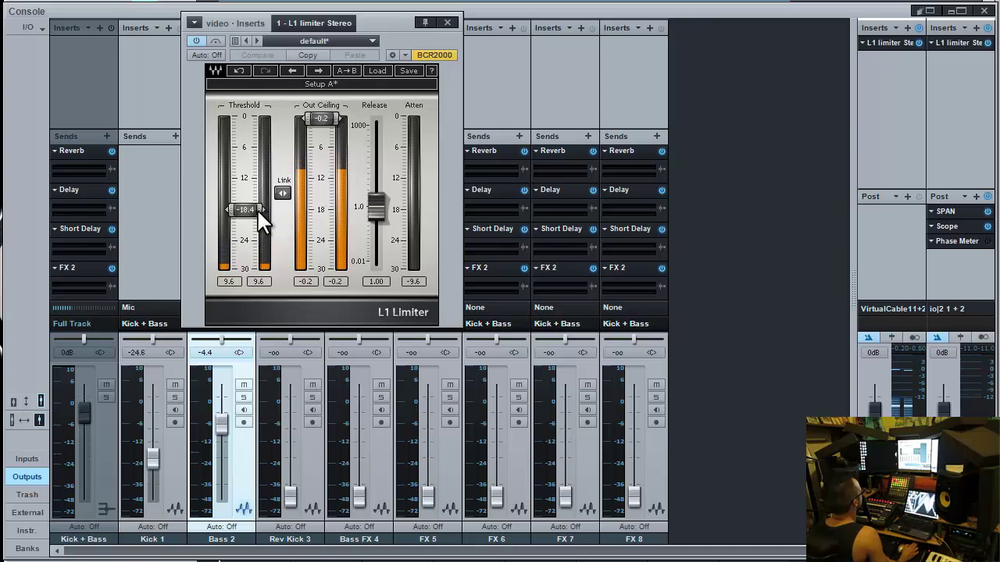
{"action": "left_click_drag", "start_coordinate": [248, 208], "coordinate": [251, 103]}
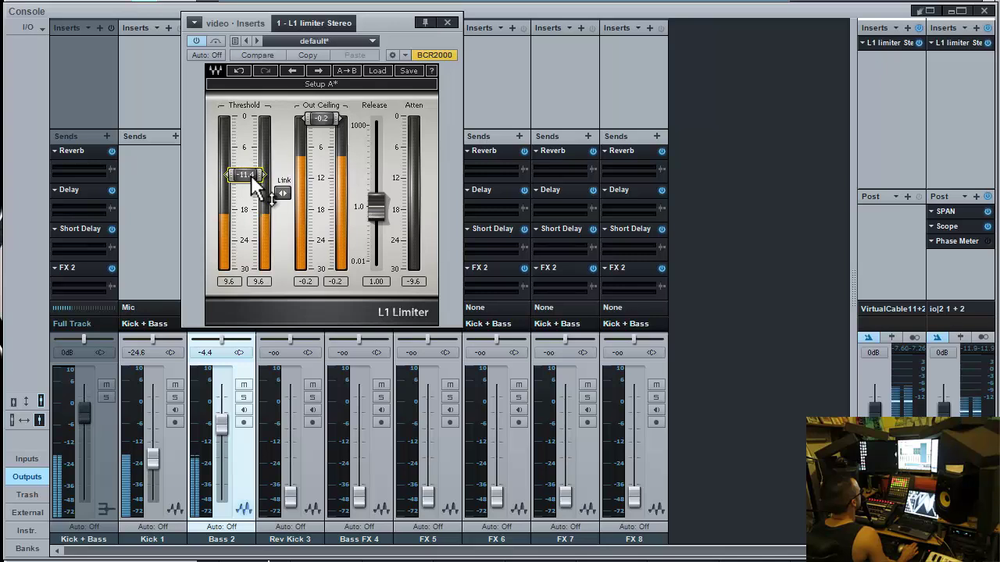
{"action": "left_click", "coordinate": [447, 20]}
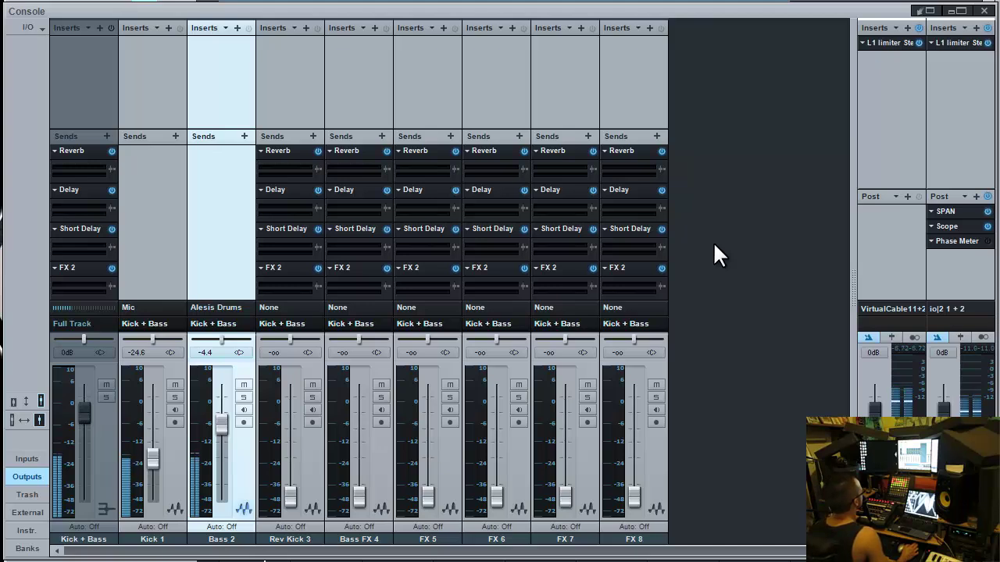
Examine the frequency spectrum of the kick and bass in the main output's SPAN analyzer
{"action": "left_click", "coordinate": [949, 210]}
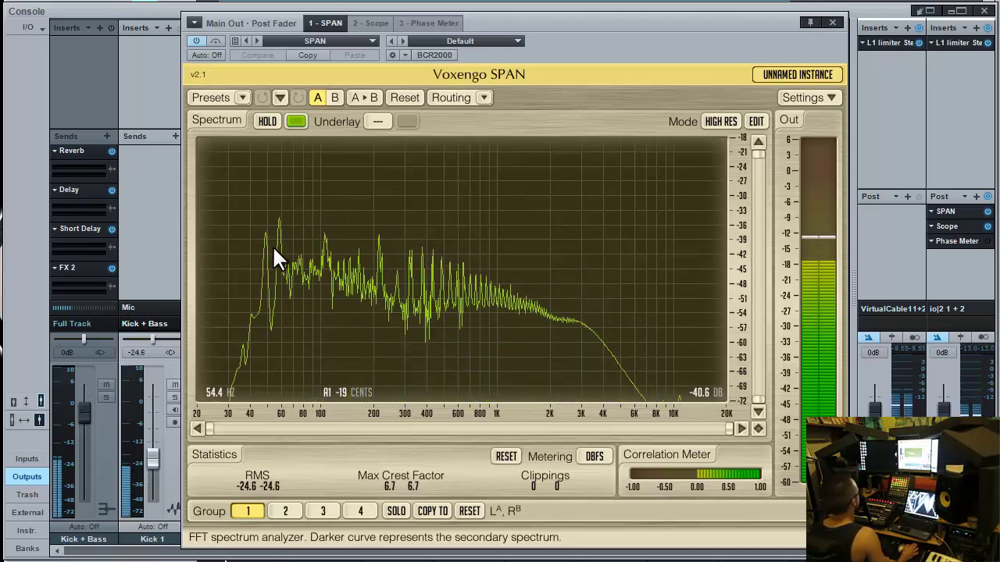
{"action": "left_click_drag", "start_coordinate": [527, 55], "coordinate": [583, 53]}
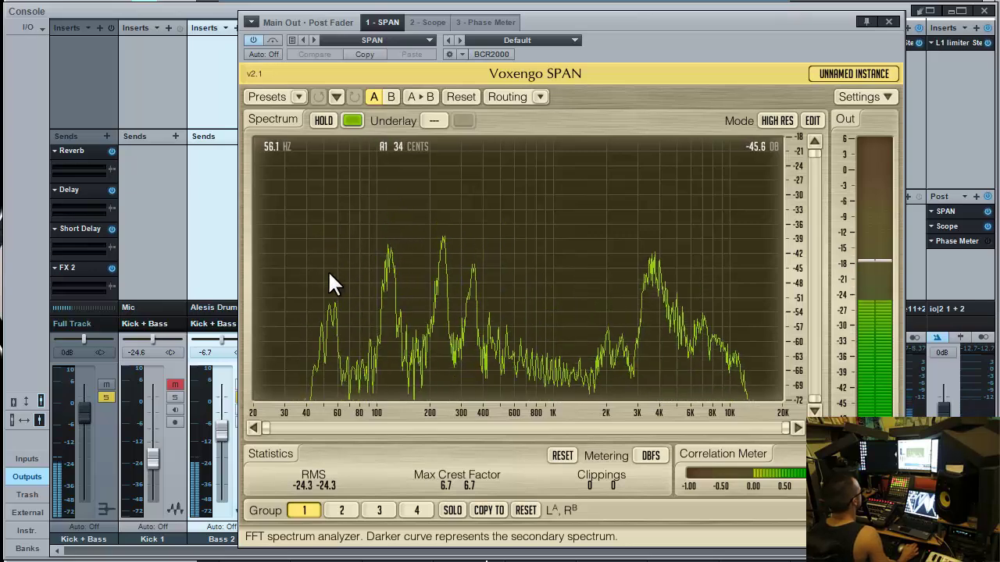
{"action": "left_click", "coordinate": [889, 21]}
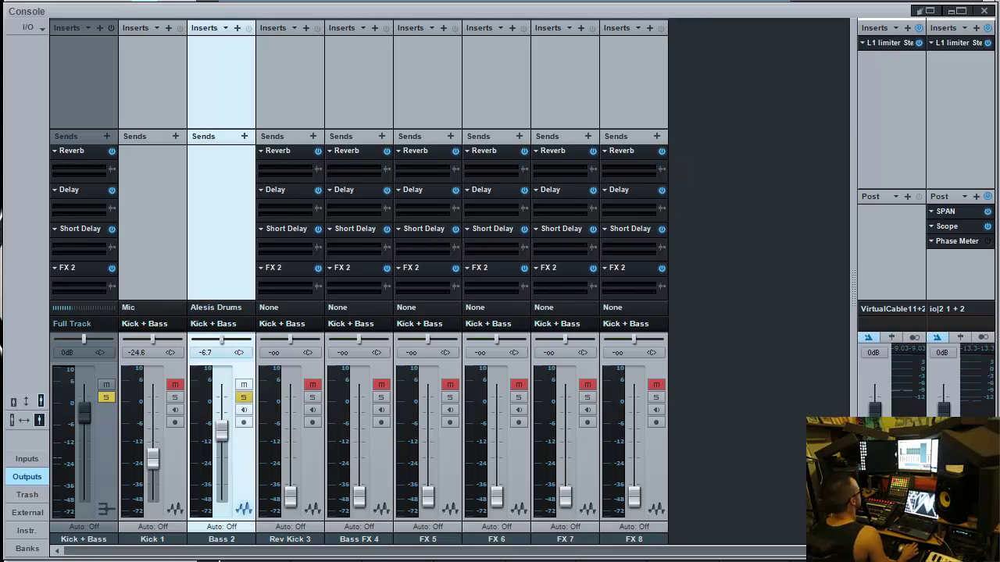
Insert Pro-Q on the Bass 2 channel and add a 48 dB/oct low-cut filter at 10 Hz
{"action": "left_click_drag", "start_coordinate": [847, 500], "coordinate": [231, 76]}
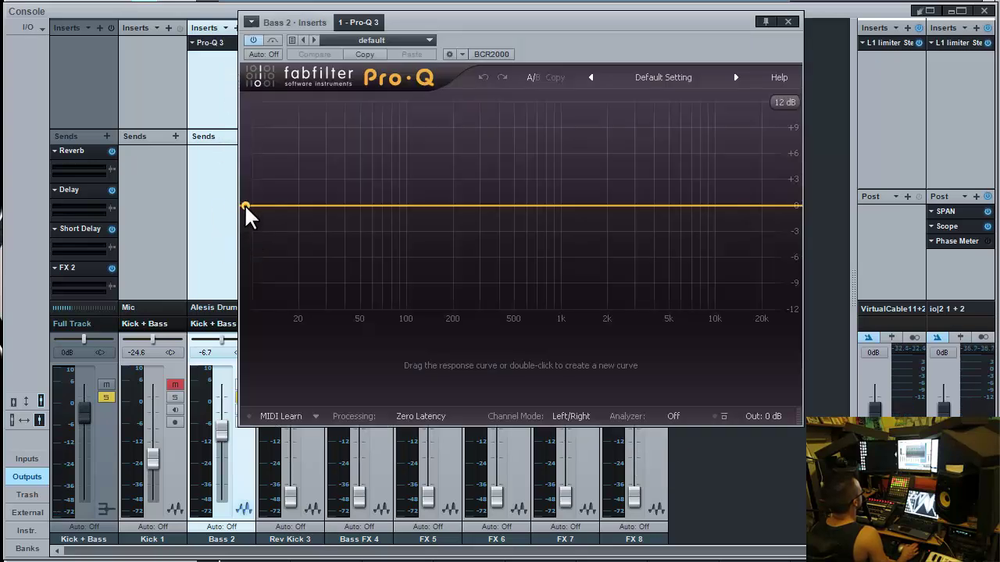
{"action": "double_click", "coordinate": [246, 208]}
{"action": "left_click", "coordinate": [376, 383]}
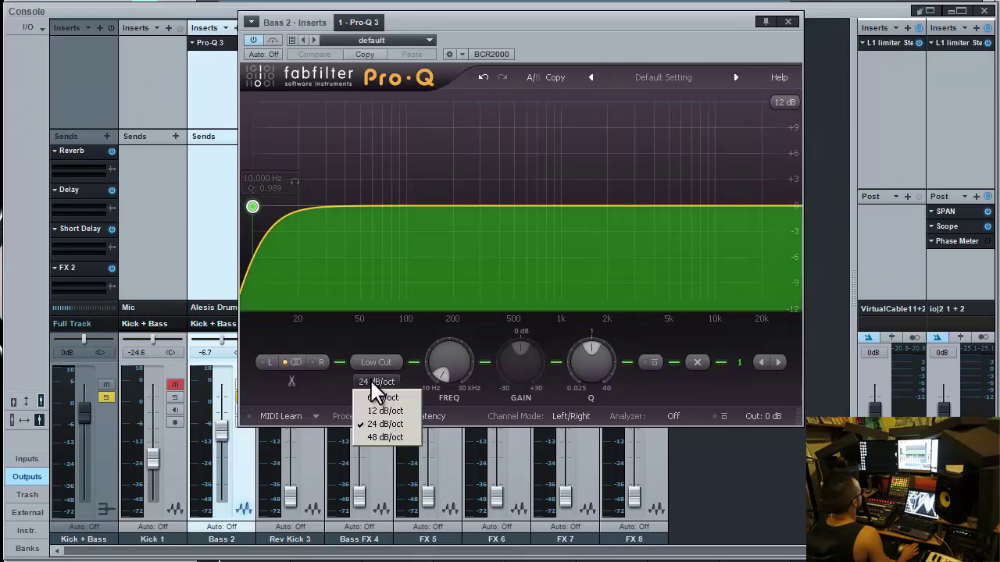
{"action": "left_click", "coordinate": [383, 438]}
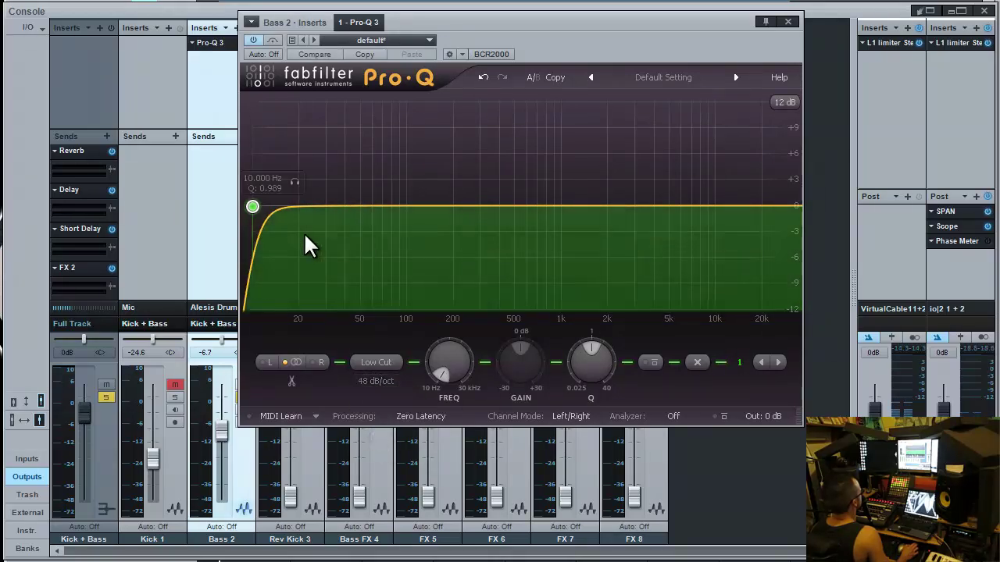
Set the Pro-Q analyzer to Pre+Post and move the low cut to about 49 Hz with a Q of 0.52
{"action": "left_click", "coordinate": [679, 416]}
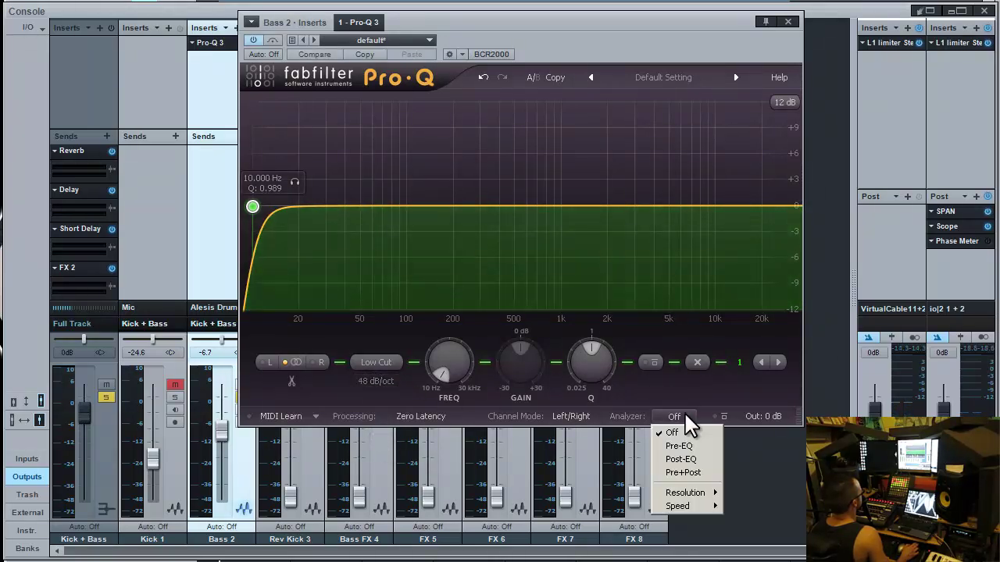
{"action": "left_click", "coordinate": [691, 473]}
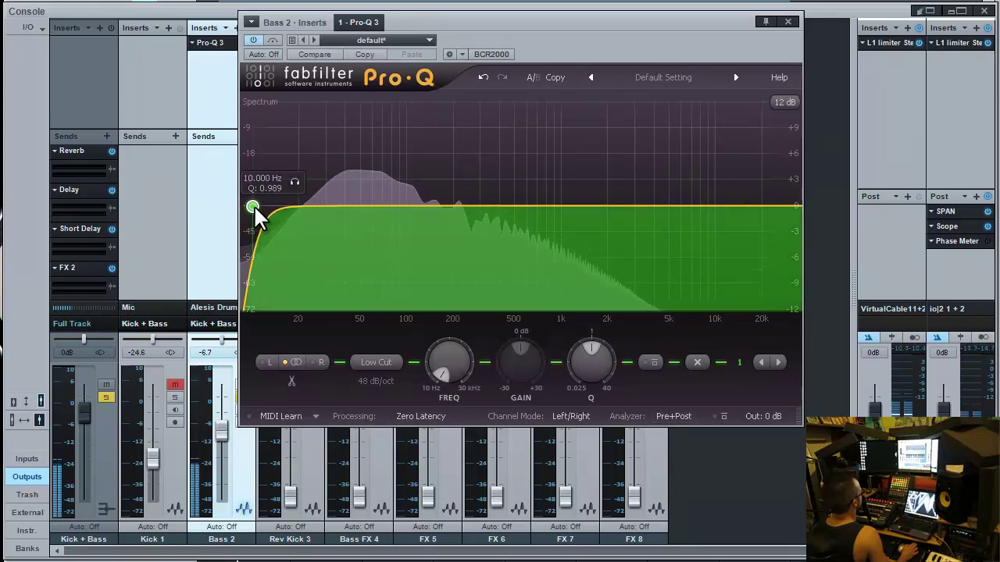
{"action": "left_click_drag", "start_coordinate": [254, 204], "coordinate": [361, 250]}
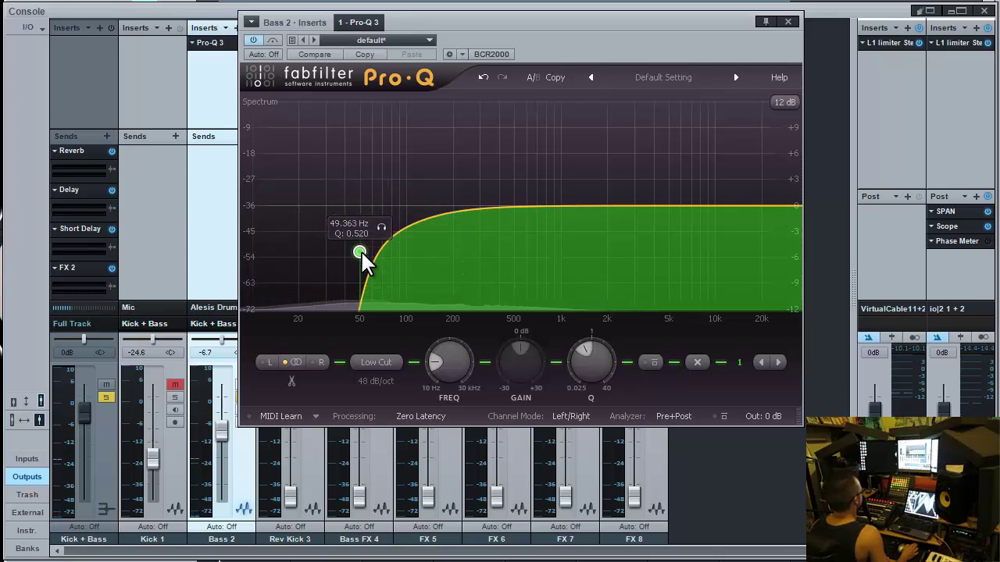
{"action": "left_click_drag", "start_coordinate": [568, 43], "coordinate": [595, 40]}
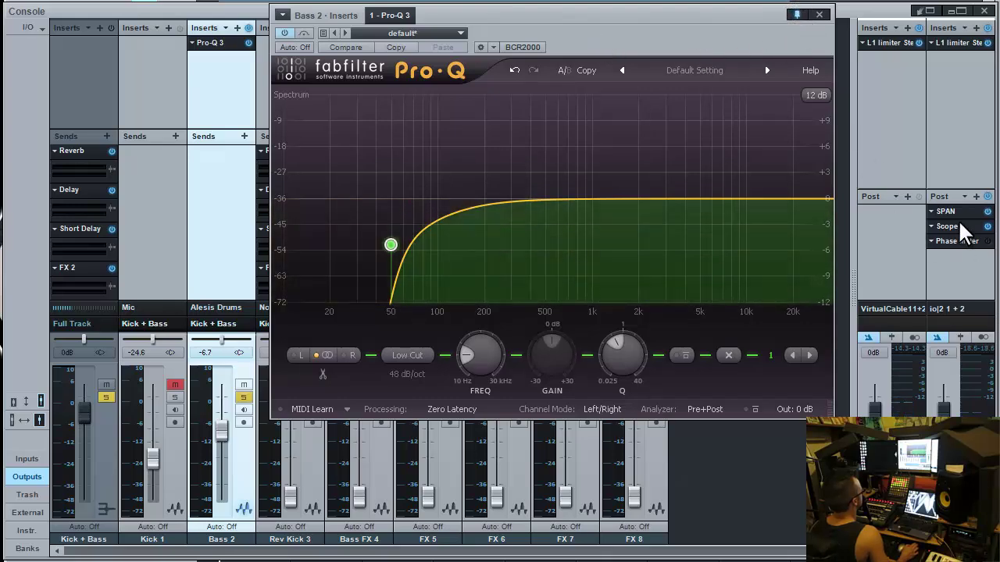
Check the low-cut bass signal in SPAN on the main output, and close both plug-in windows
{"action": "left_click", "coordinate": [959, 210]}
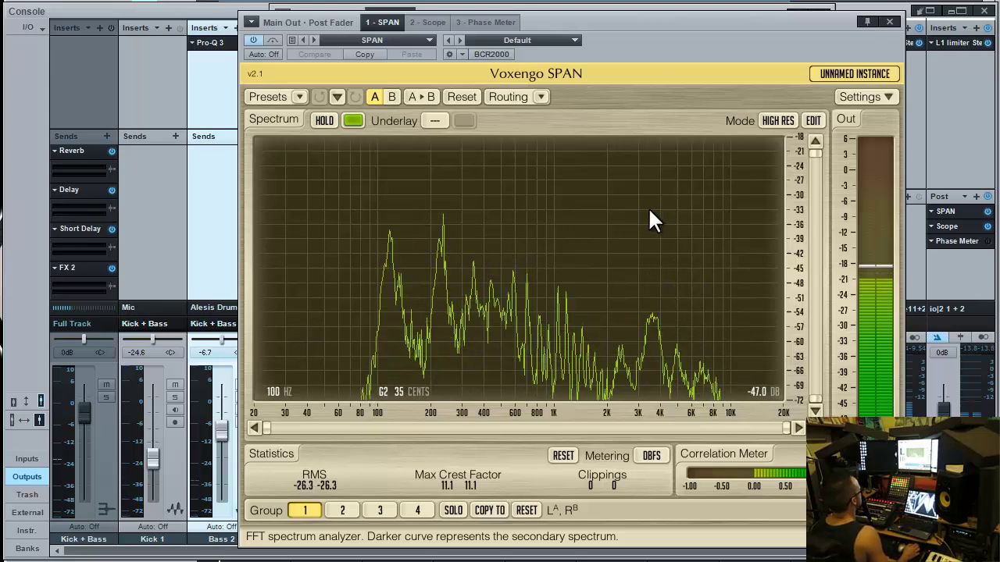
{"action": "left_click", "coordinate": [892, 19]}
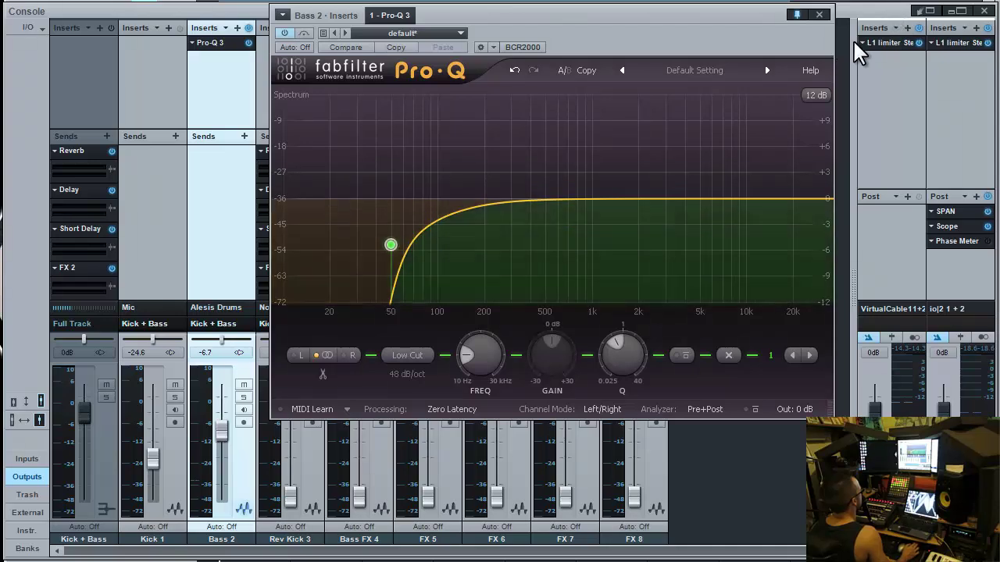
{"action": "left_click", "coordinate": [819, 14]}
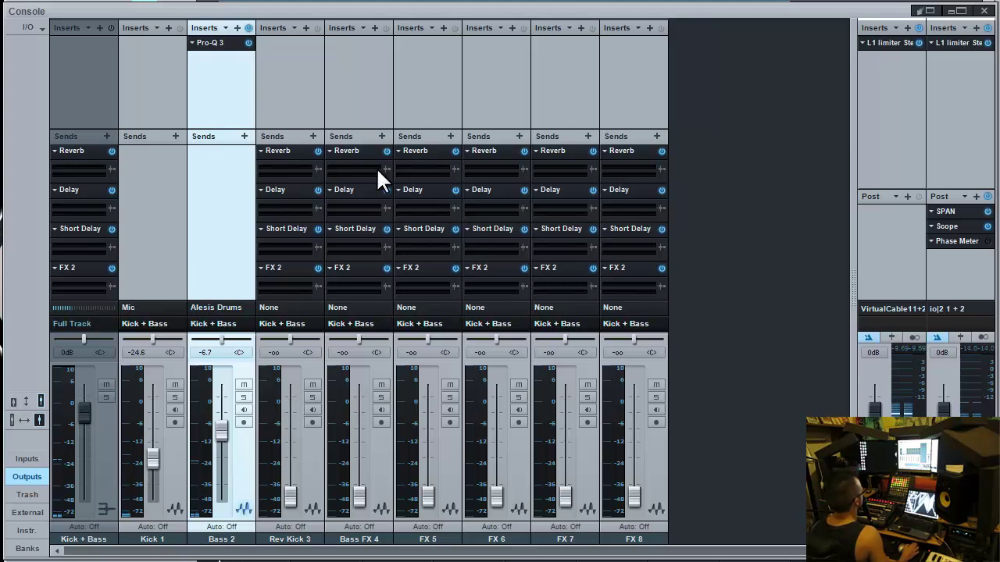
Add a 48 dB/oct high cut to the Bass 2 Pro-Q at about 5600 Hz with a Q of 1.117
{"action": "left_click", "coordinate": [227, 44]}
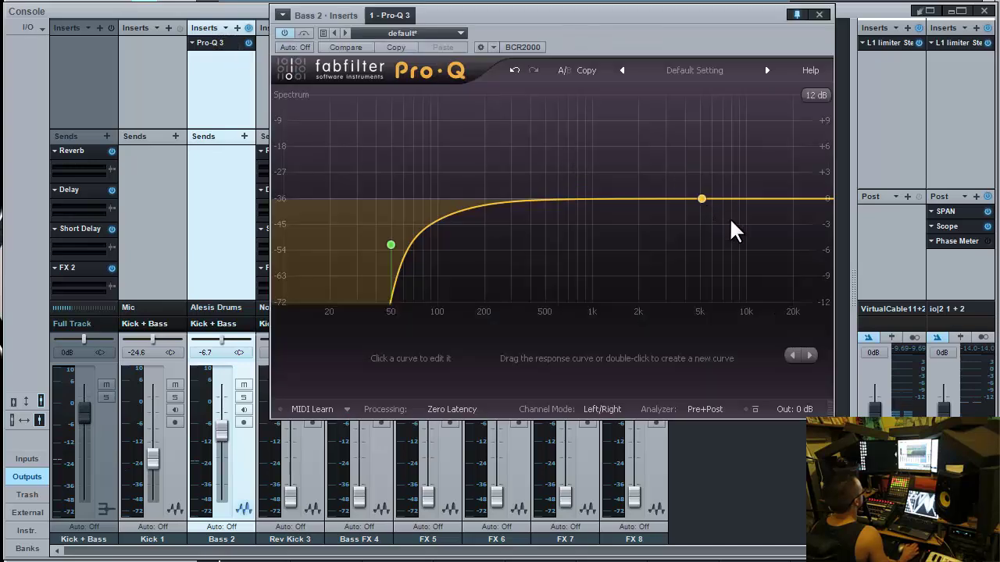
{"action": "left_click", "coordinate": [823, 199]}
{"action": "left_click_drag", "start_coordinate": [823, 198], "coordinate": [744, 228]}
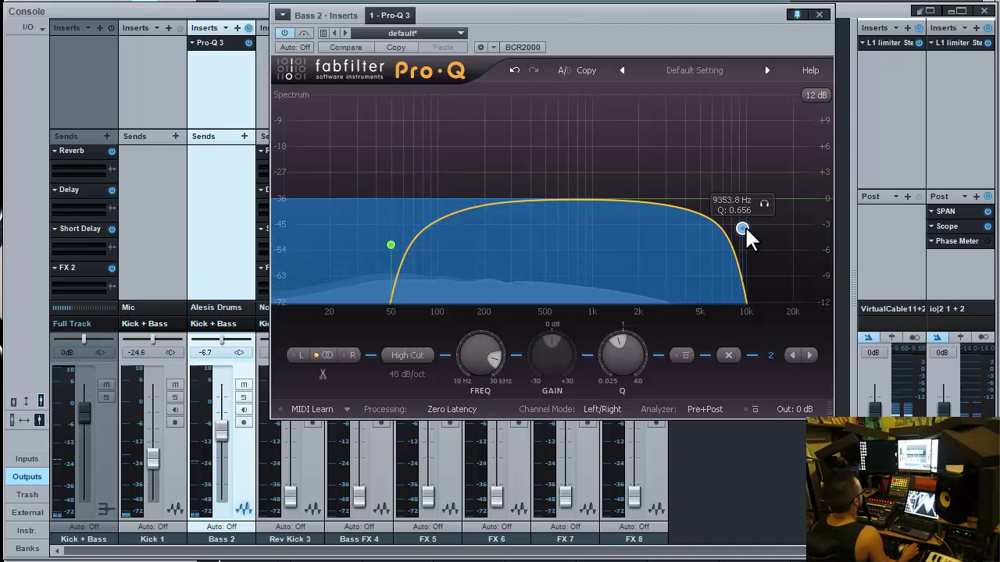
{"action": "left_click_drag", "start_coordinate": [745, 226], "coordinate": [716, 188]}
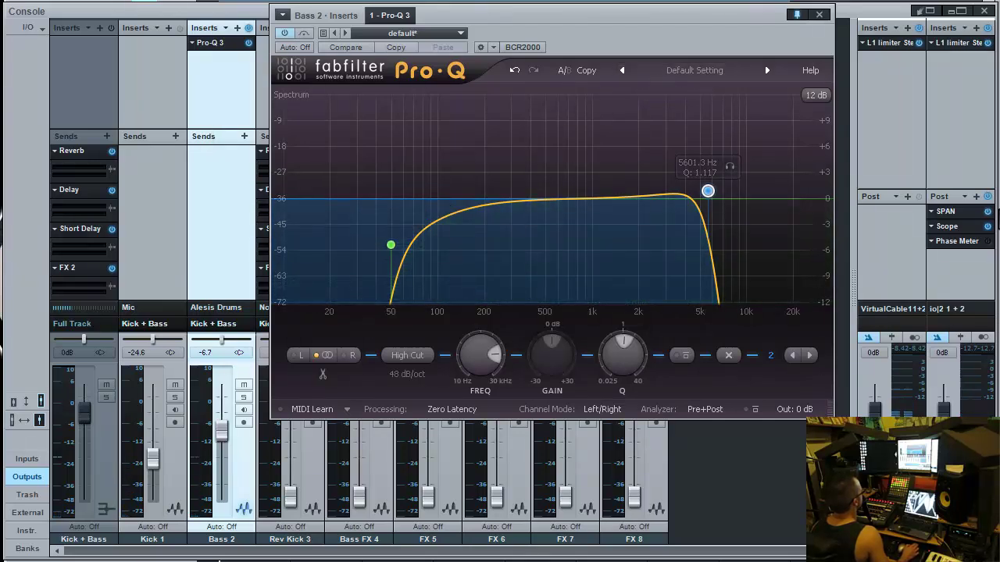
Solo Bass 2 and examine its filtered high end in the main output's SPAN analyzer
{"action": "left_click", "coordinate": [965, 212]}
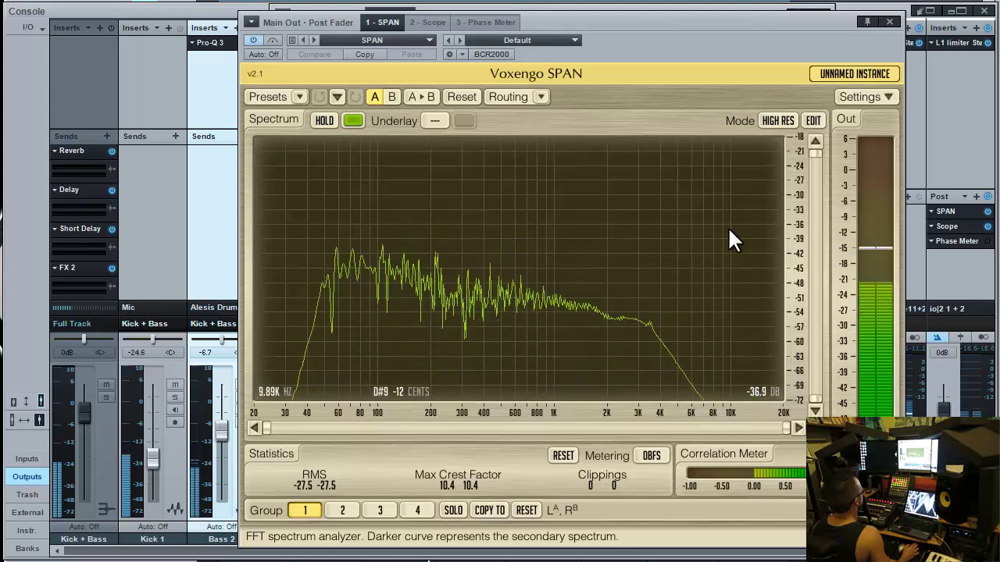
{"action": "key", "text": "s"}
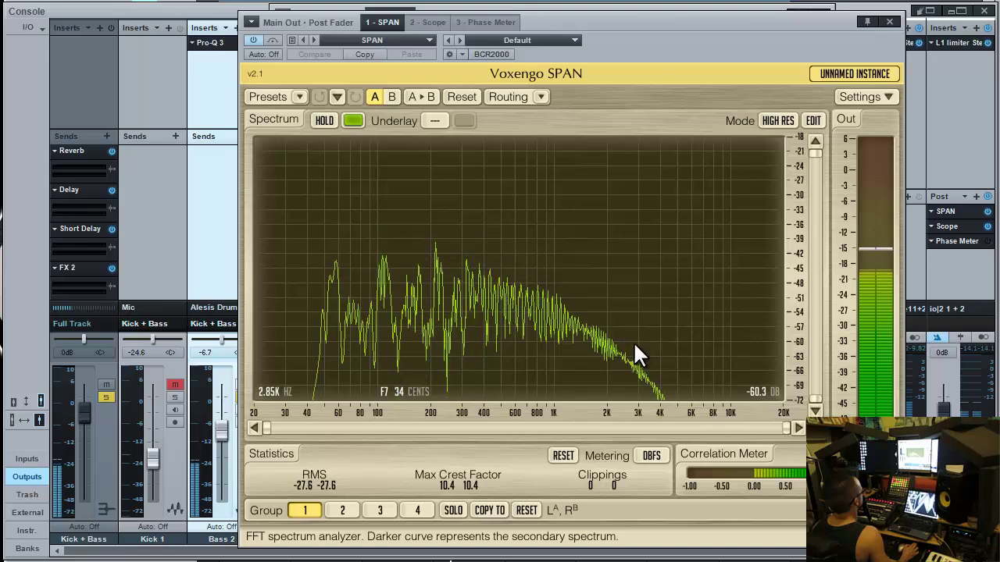
Place the Bass 2 Pro-Q beside SPAN and adjust the high cut to about 5733 Hz with a Q of 1.173
{"action": "left_click", "coordinate": [211, 43]}
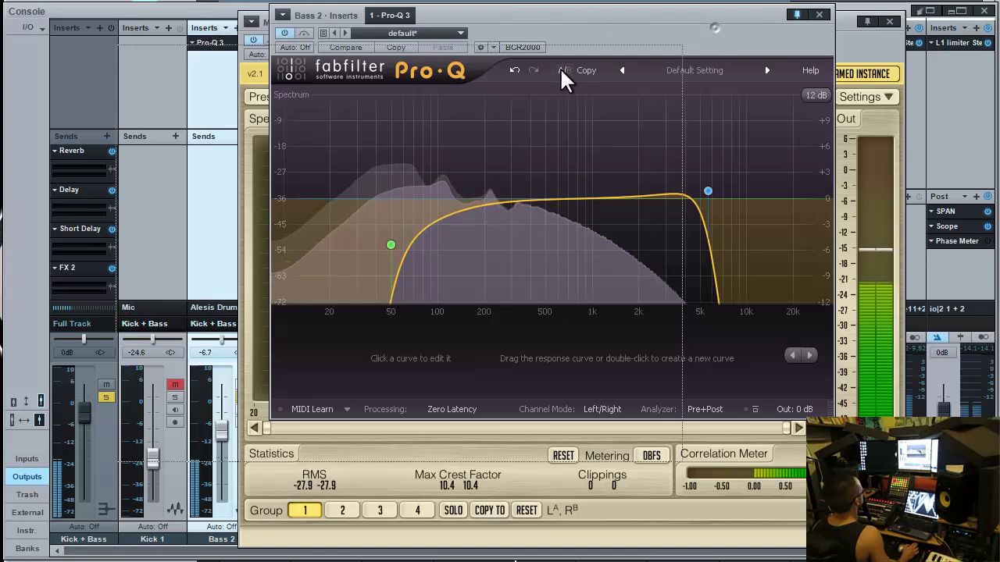
{"action": "left_click_drag", "start_coordinate": [560, 68], "coordinate": [402, 81]}
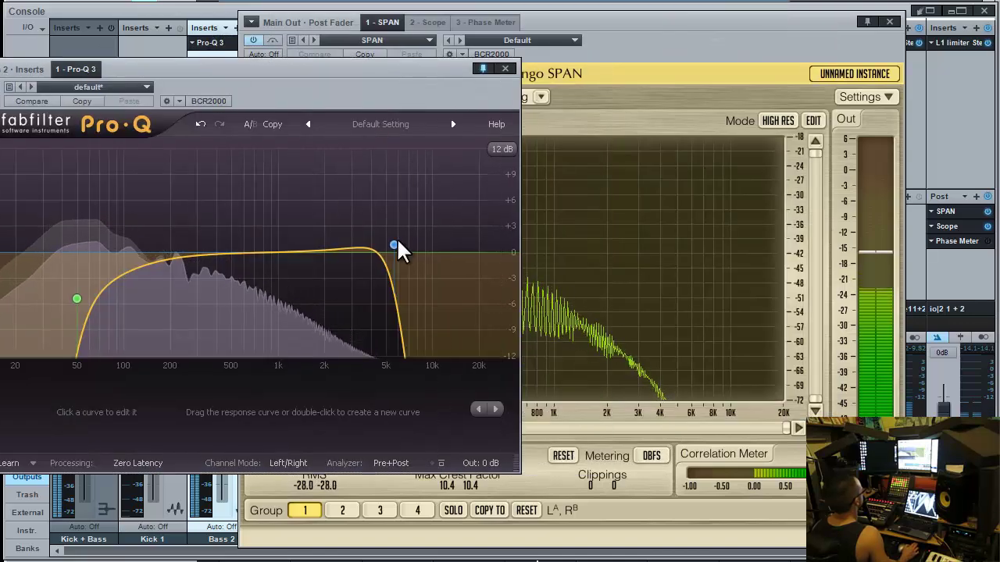
{"action": "left_click_drag", "start_coordinate": [394, 246], "coordinate": [395, 213]}
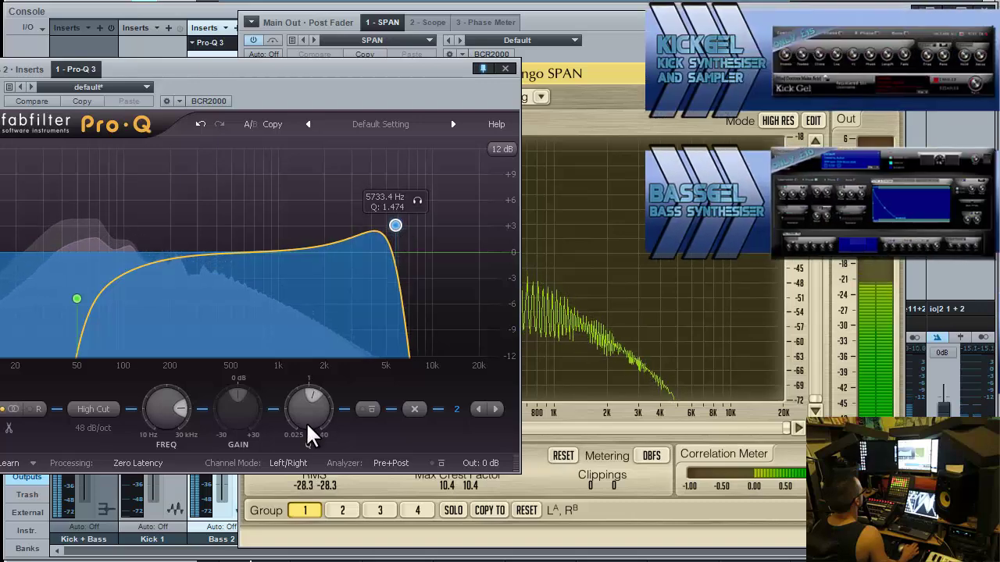
{"action": "left_click_drag", "start_coordinate": [308, 406], "coordinate": [301, 440]}
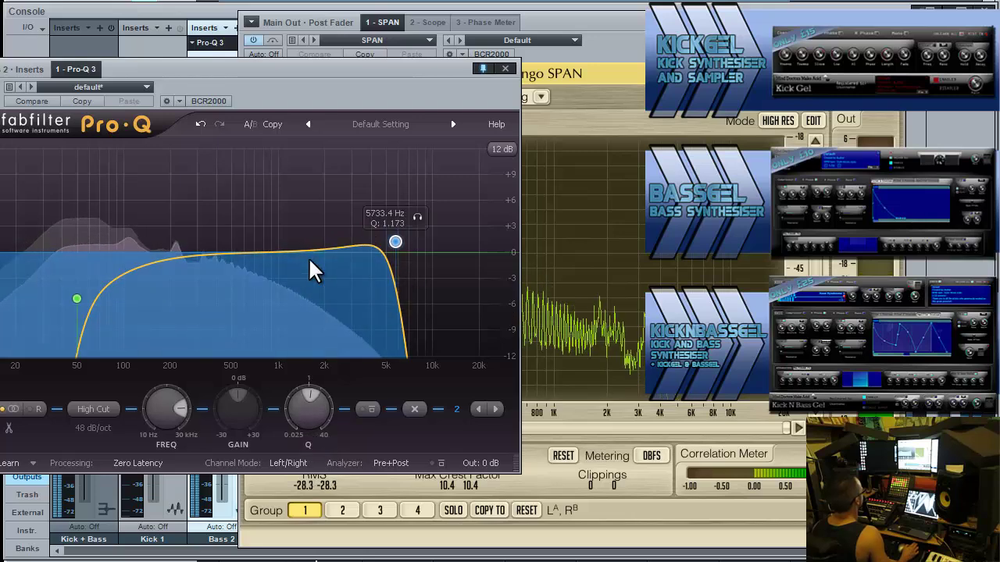
Add a high-shelf band to the Bass 2 Pro-Q just below 1 kHz with a gain of about 2 dB
{"action": "double_click", "coordinate": [307, 237]}
{"action": "left_click", "coordinate": [109, 418]}
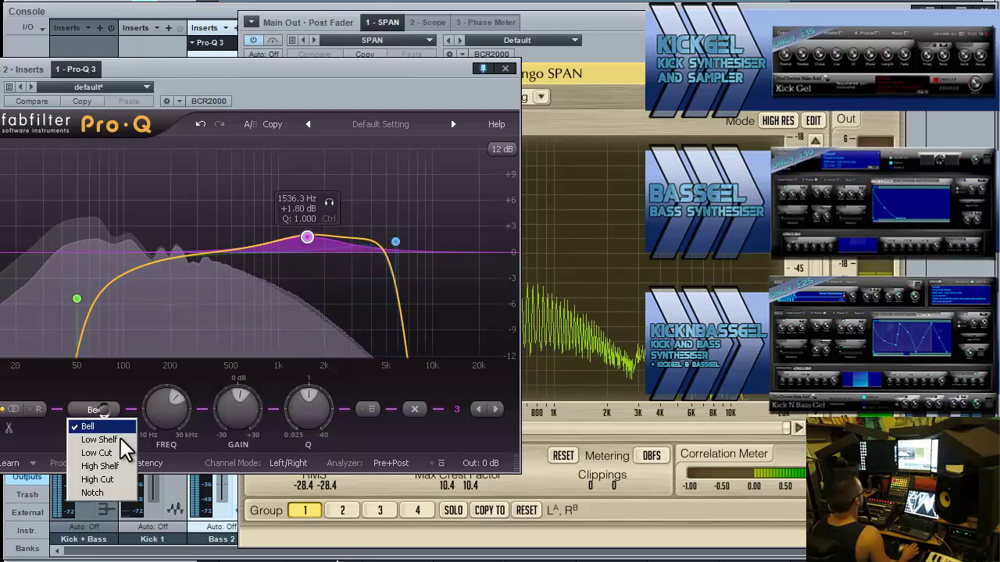
{"action": "left_click", "coordinate": [105, 464]}
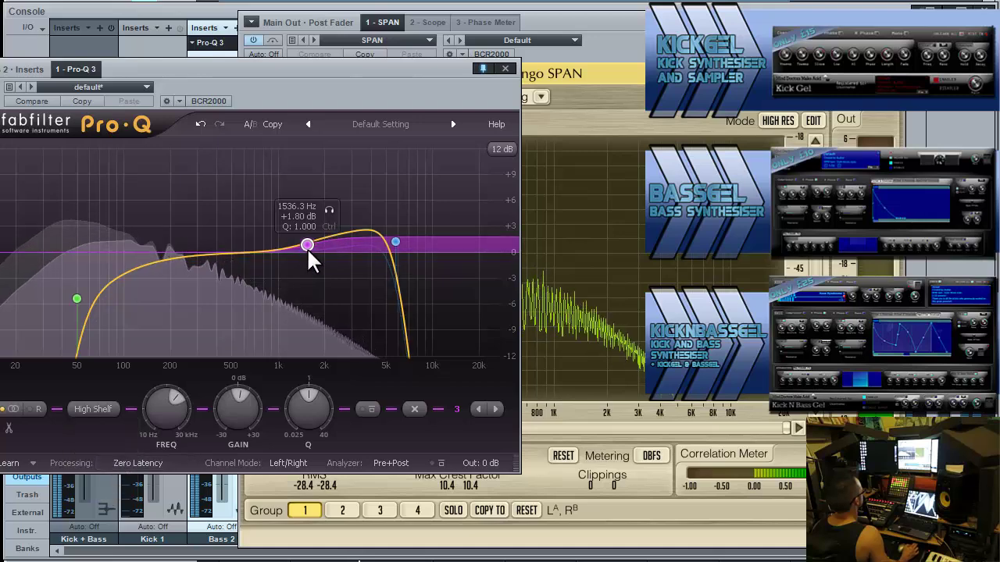
{"action": "left_click_drag", "start_coordinate": [307, 246], "coordinate": [271, 243]}
Adjust the high cut on Bass 2 to about 6294 Hz with a Q of 1.085
{"action": "left_click_drag", "start_coordinate": [394, 243], "coordinate": [400, 249]}
{"action": "left_click_drag", "start_coordinate": [400, 247], "coordinate": [400, 240]}
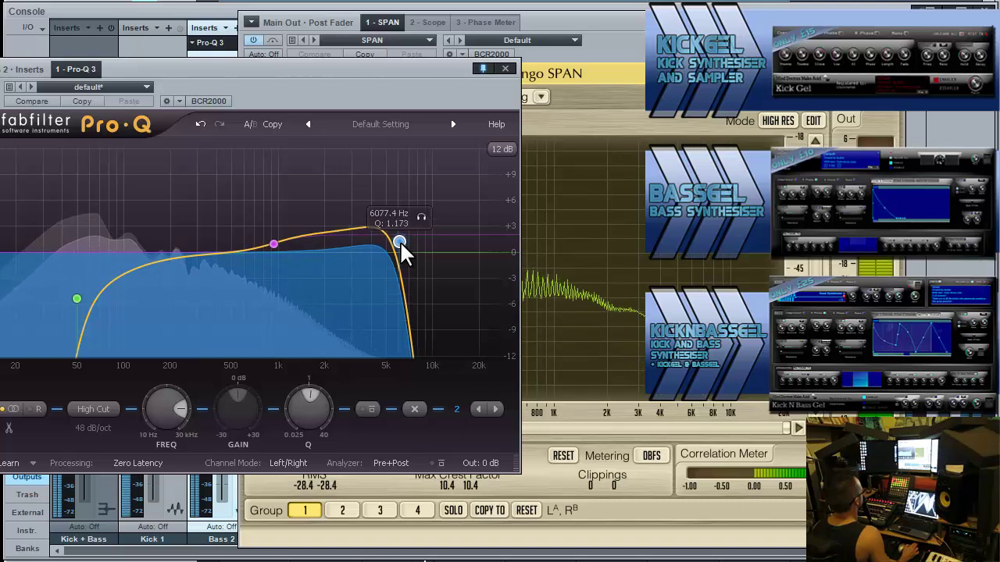
{"action": "mouse_move", "coordinate": [400, 241]}
{"action": "left_mouse_down"}
{"action": "mouse_move", "coordinate": [391, 240]}
{"action": "mouse_move", "coordinate": [399, 247]}
{"action": "left_mouse_up"}
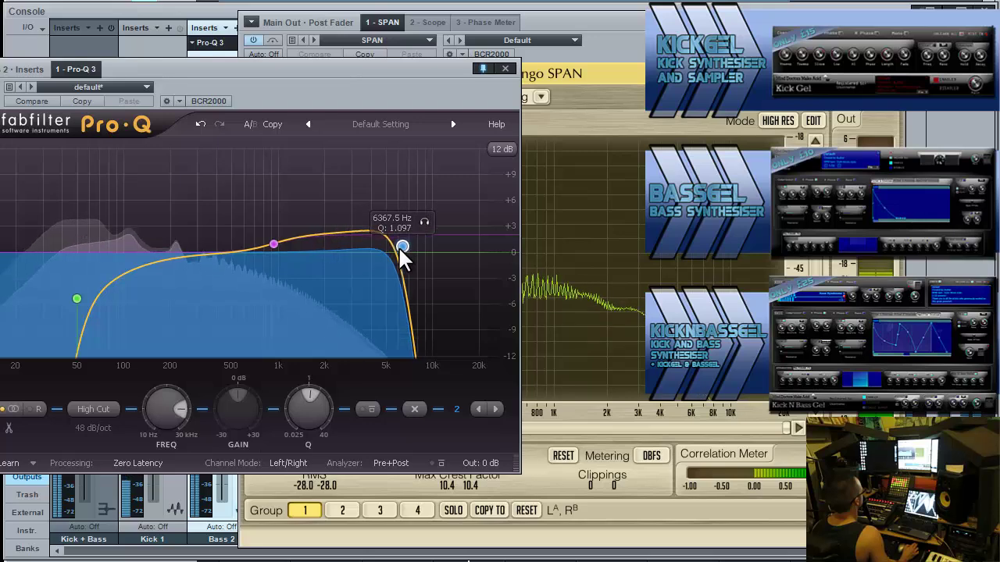
Move the Bass 2 high shelf up to about 1.4 kHz, and close the Pro-Q and SPAN windows
{"action": "left_click_drag", "start_coordinate": [275, 244], "coordinate": [303, 242]}
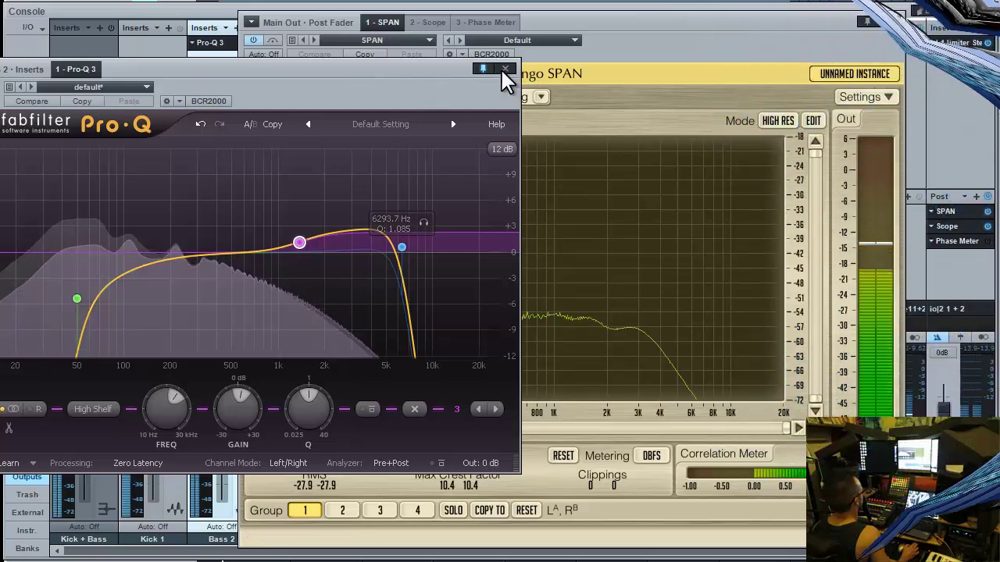
{"action": "left_click", "coordinate": [505, 69]}
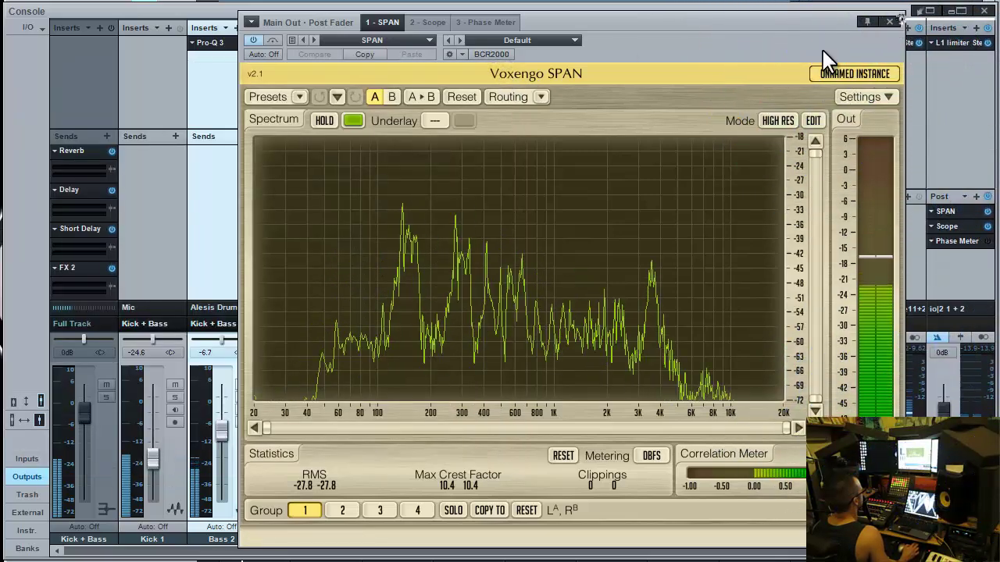
{"action": "left_click", "coordinate": [891, 20]}
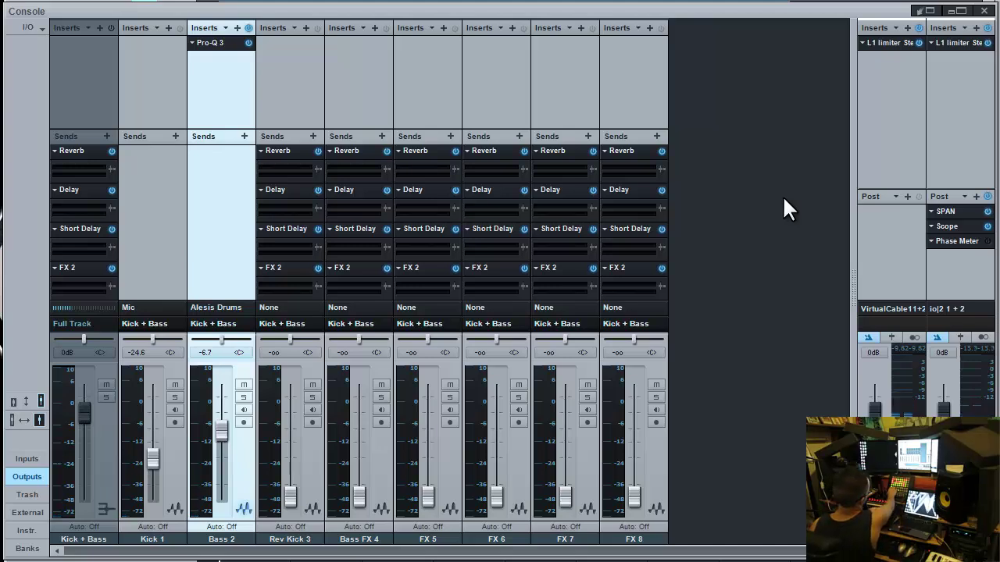
Show the drum channels, turn off automation on Hi Hat 2, and center the pan of both hi-hats
{"action": "key", "text": "1"}
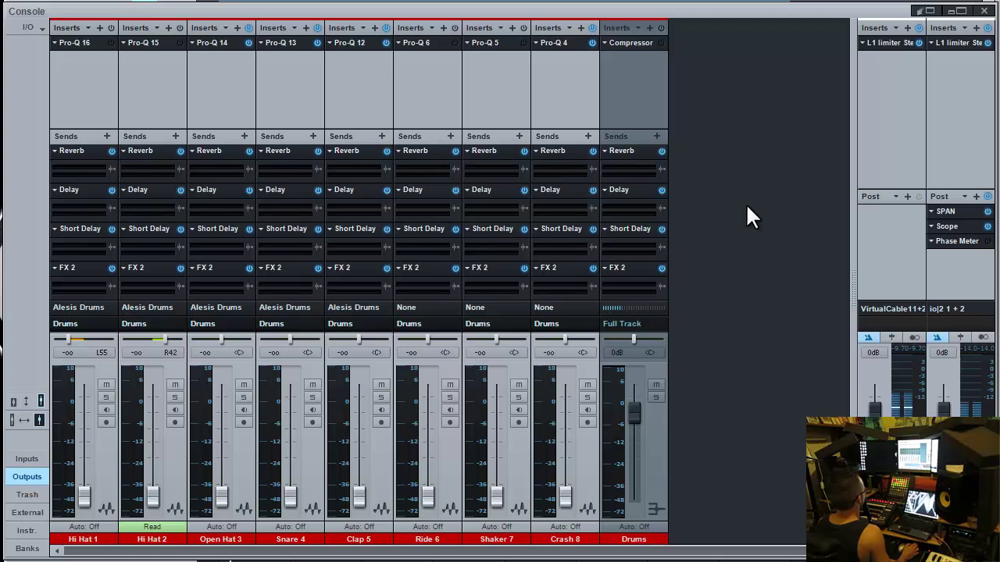
{"action": "left_click", "coordinate": [173, 527]}
{"action": "left_click", "coordinate": [164, 543]}
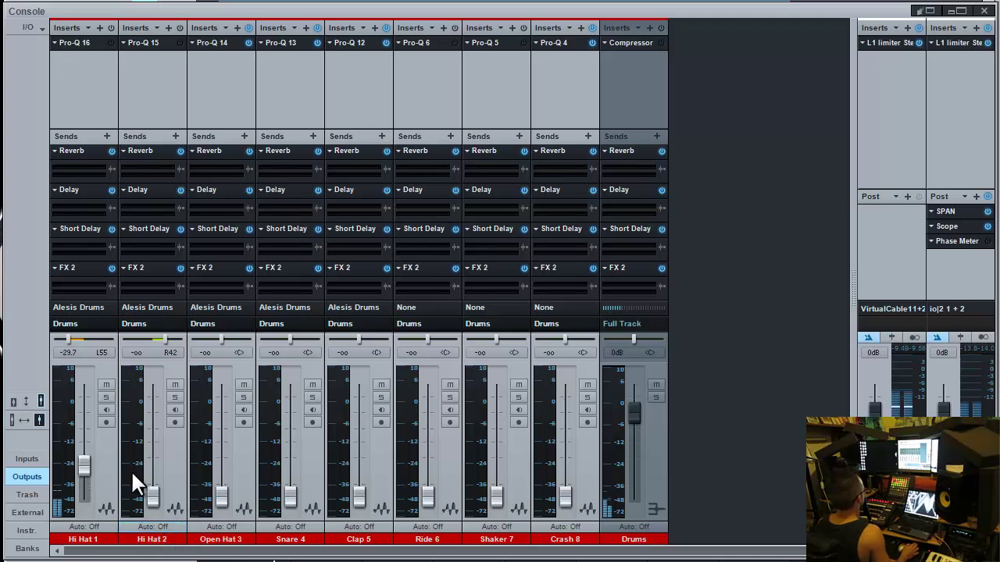
{"action": "left_click", "coordinate": [79, 341], "text": "alt"}
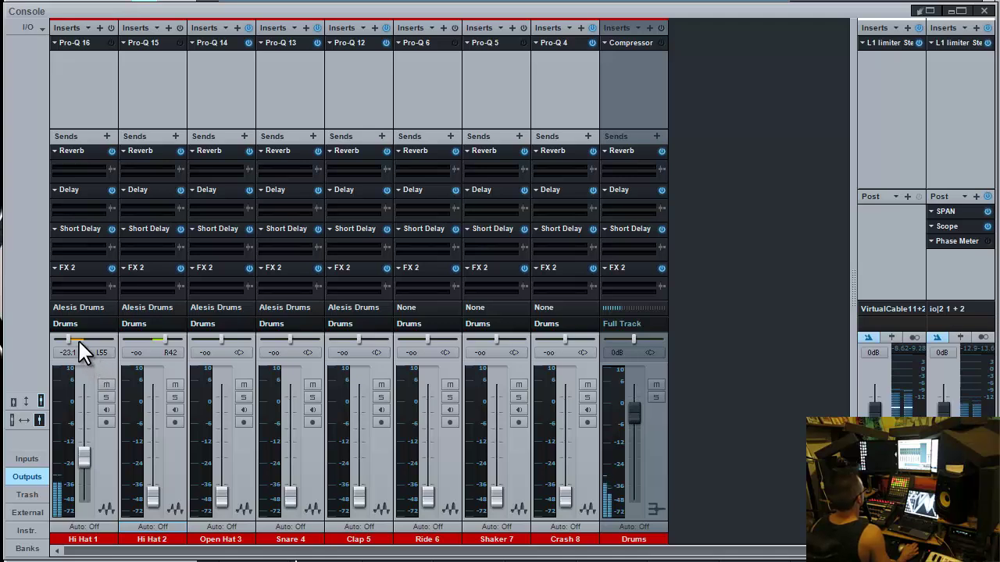
{"action": "left_click", "coordinate": [146, 339], "text": "alt"}
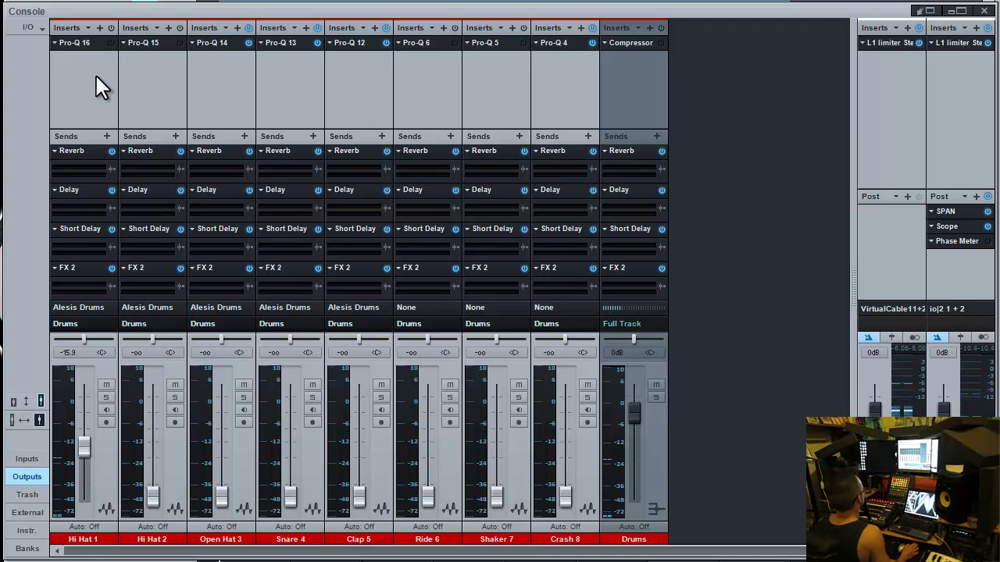
Activate the Hi Hat 1 Pro-Q, set its low shelf to about 3.8 kHz with a Q of 1.440, and close it
{"action": "double_click", "coordinate": [94, 42]}
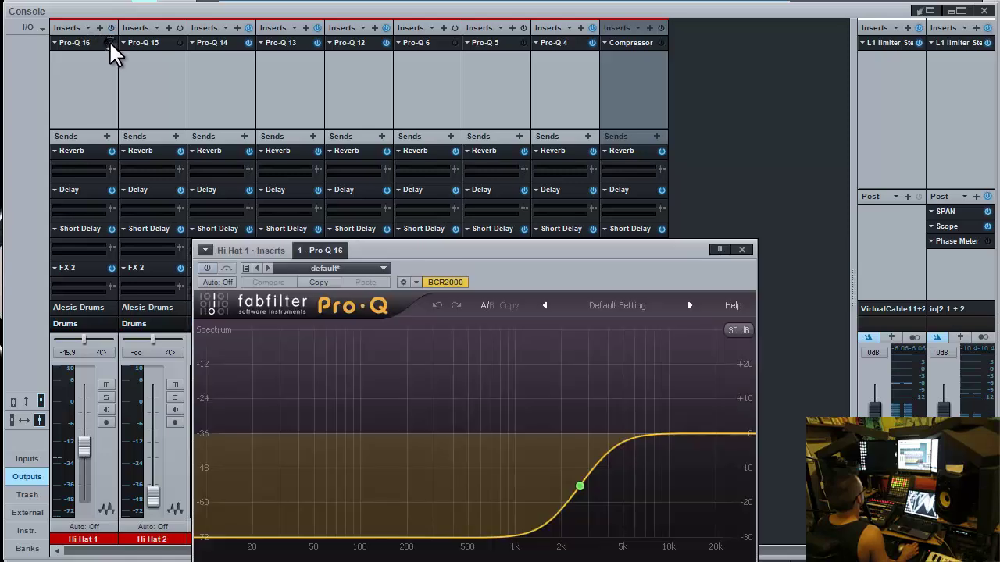
{"action": "left_click", "coordinate": [110, 42]}
{"action": "left_click_drag", "start_coordinate": [520, 260], "coordinate": [505, 124]}
{"action": "left_click_drag", "start_coordinate": [563, 361], "coordinate": [265, 364]}
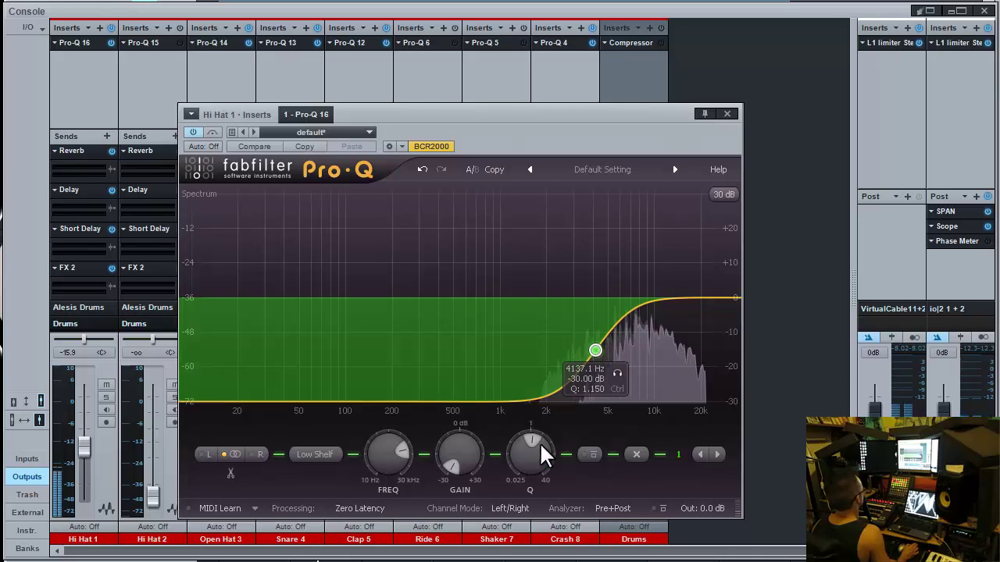
{"action": "mouse_move", "coordinate": [526, 447]}
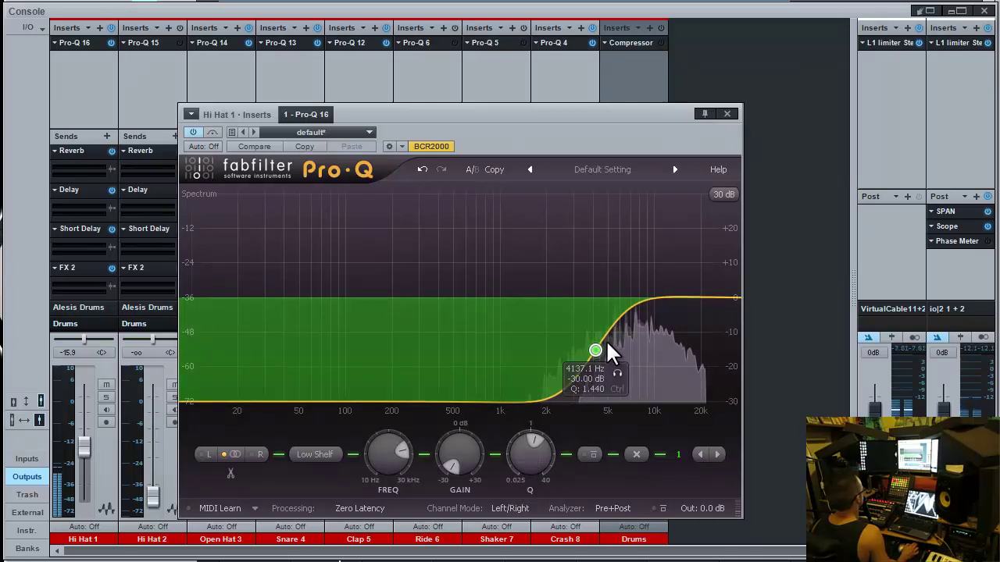
{"action": "left_click_drag", "start_coordinate": [575, 352], "coordinate": [586, 352]}
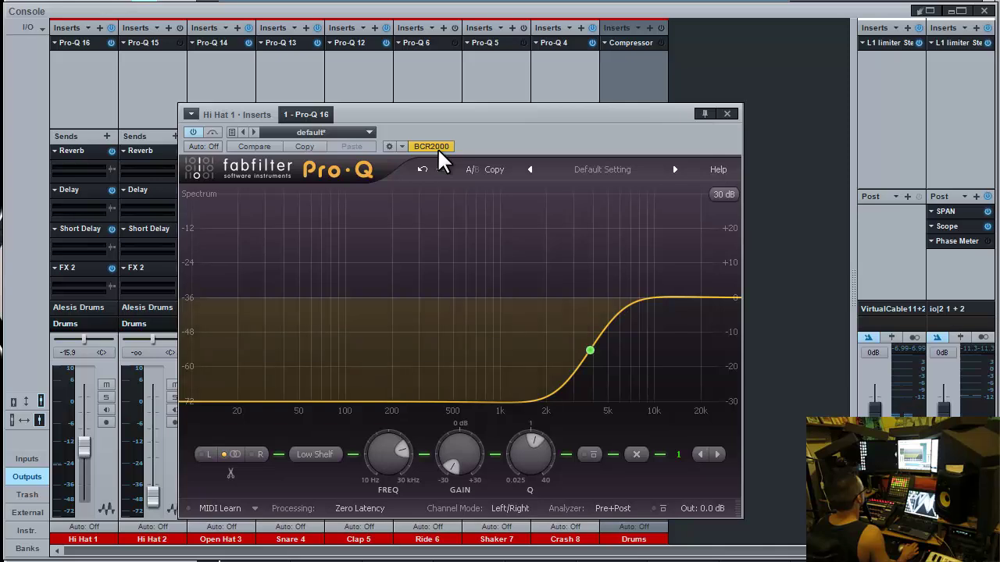
{"action": "left_click", "coordinate": [726, 115]}
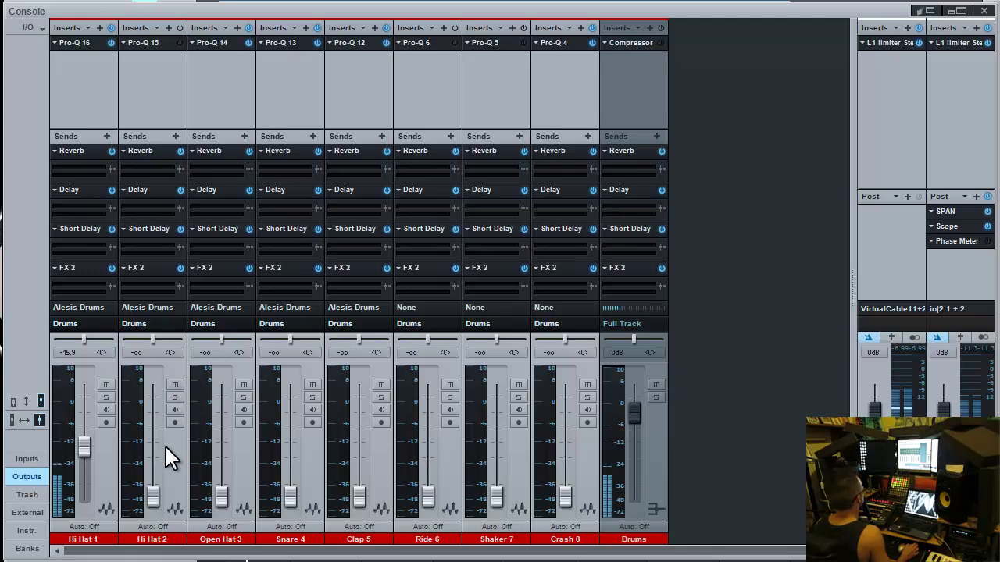
Raise the Hi Hat 2 channel level to -20.5 dB
{"action": "scroll", "coordinate": [165, 449], "scroll_direction": "up", "scroll_amount": 8}
{"action": "scroll", "coordinate": [165, 449], "scroll_direction": "up", "scroll_amount": 3}
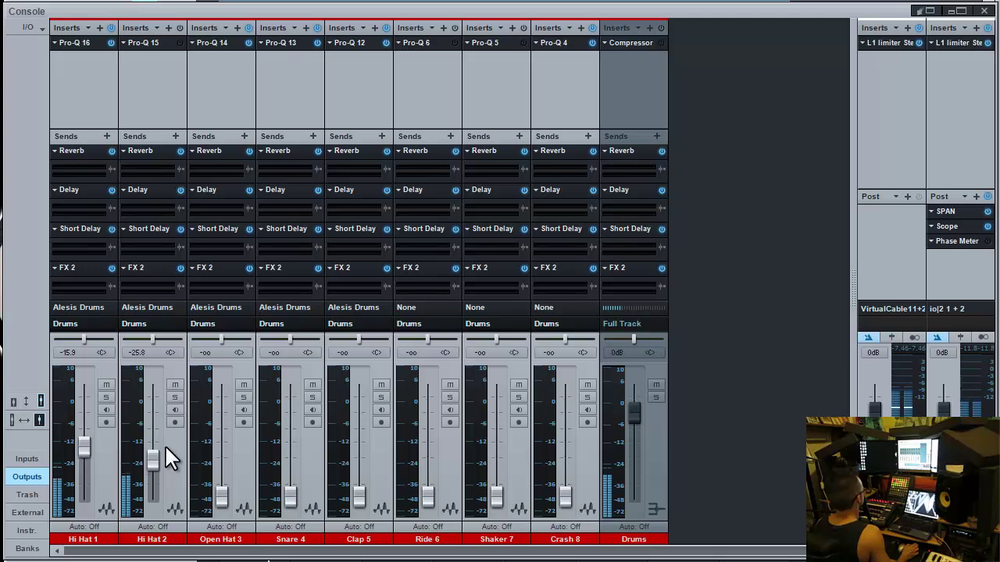
{"action": "scroll", "coordinate": [165, 449], "scroll_direction": "up", "scroll_amount": 1}
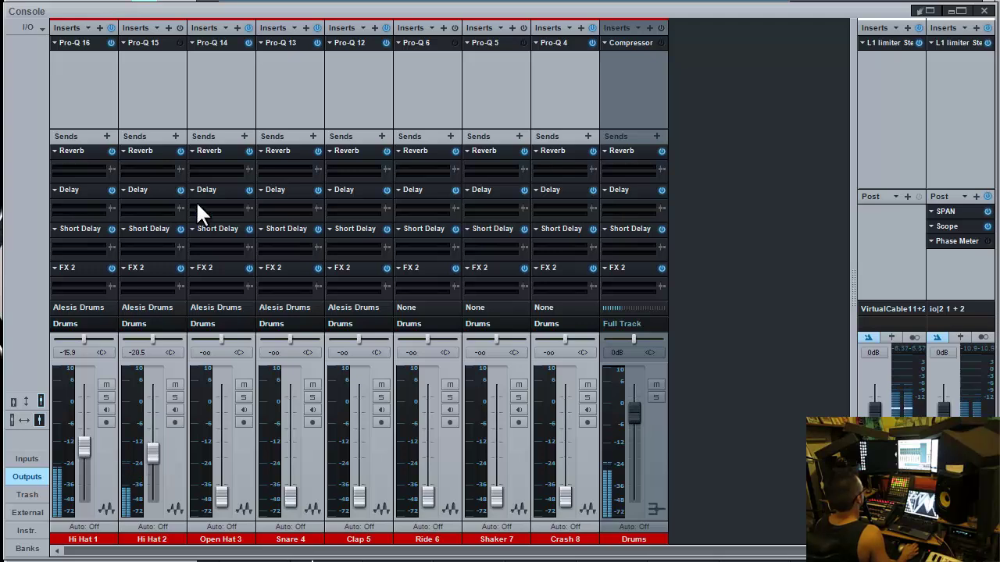
Activate the Hi Hat 2 Pro-Q, set its low shelf to about 3128 Hz with a Q of 1.095, and close it
{"action": "left_click", "coordinate": [170, 40]}
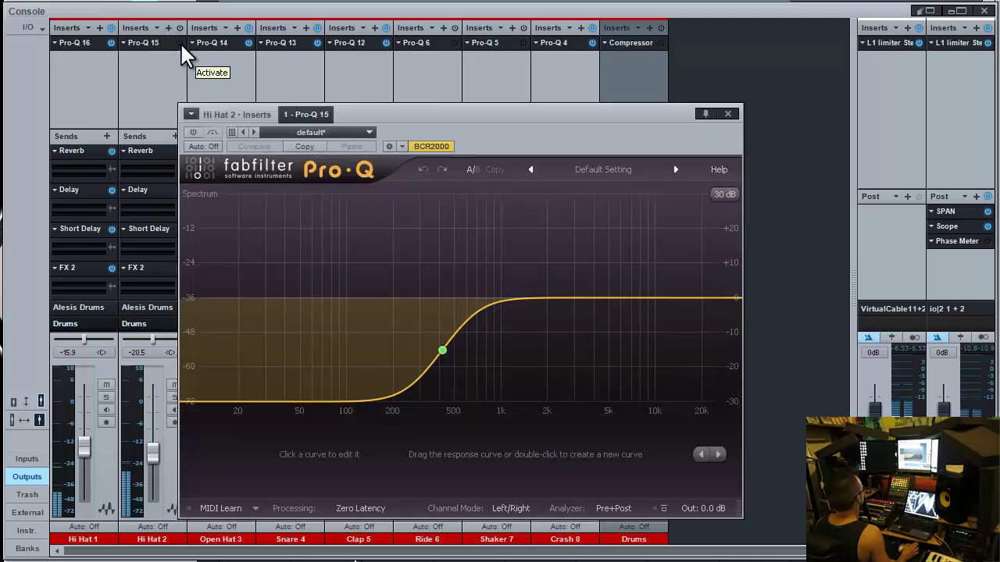
{"action": "left_click", "coordinate": [180, 42]}
{"action": "left_click_drag", "start_coordinate": [441, 351], "coordinate": [586, 390]}
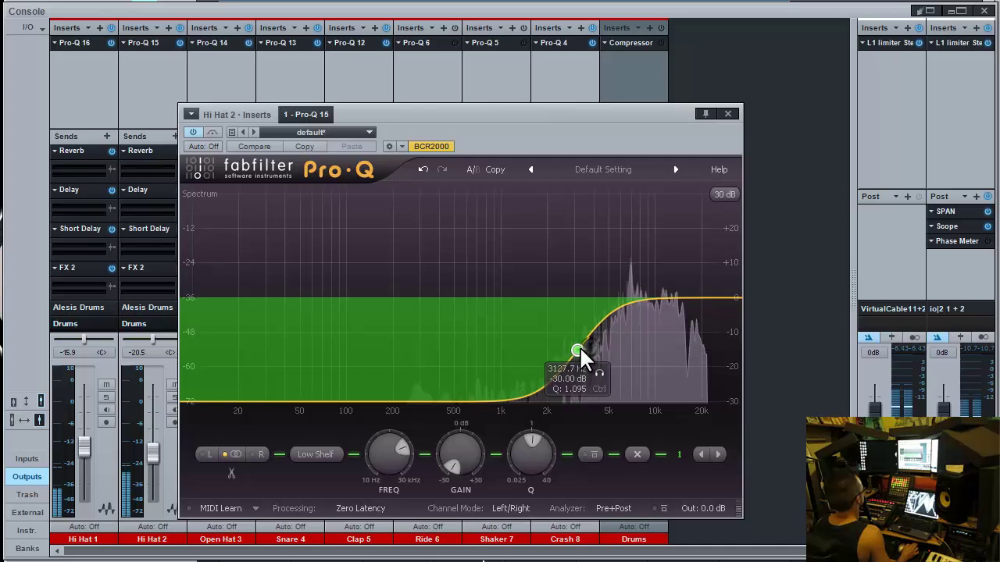
{"action": "left_click", "coordinate": [728, 113]}
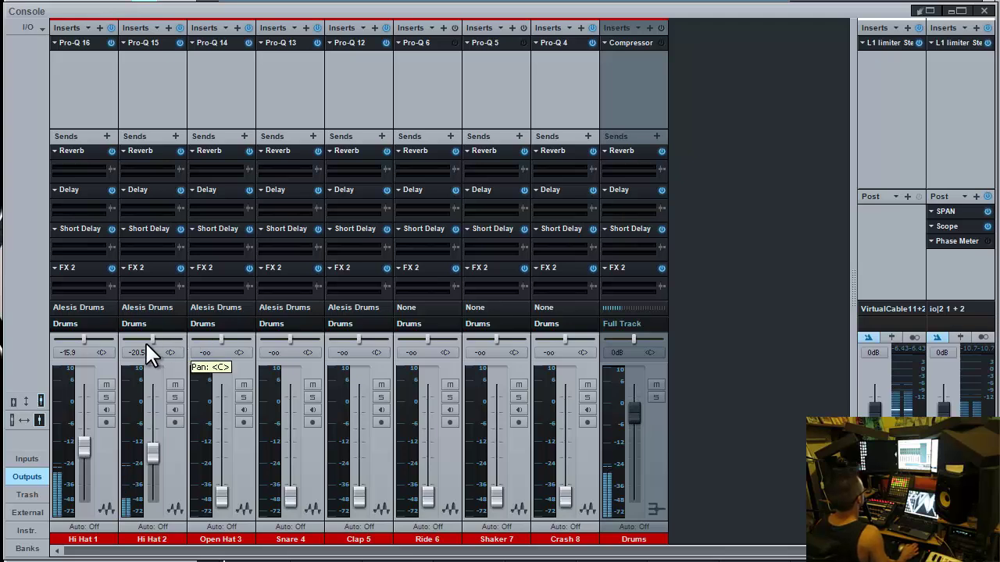
Pan Hi Hat 2 to R43 and Hi Hat 1 to L43
{"action": "left_click_drag", "start_coordinate": [146, 342], "coordinate": [163, 340]}
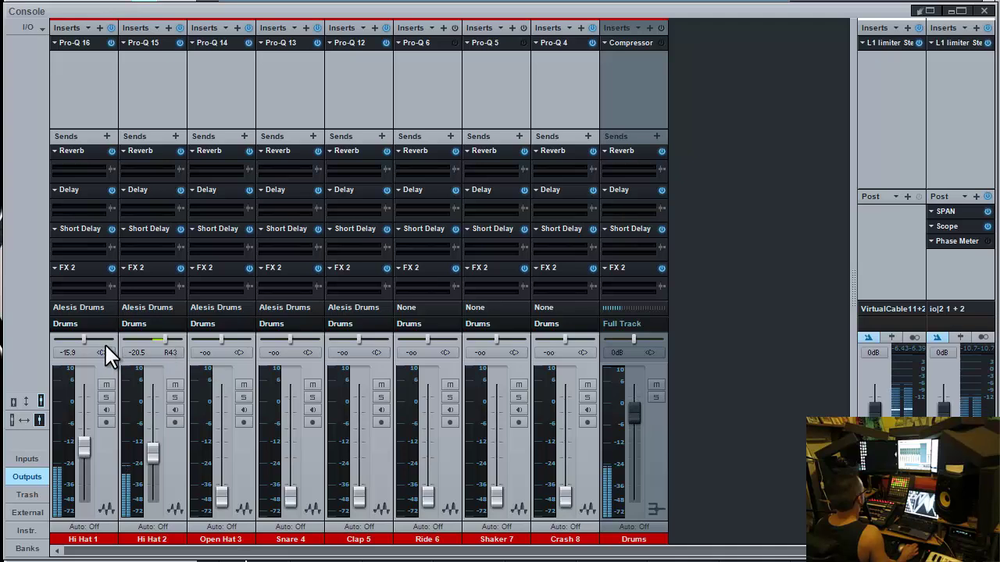
{"action": "left_click_drag", "start_coordinate": [85, 342], "coordinate": [72, 342]}
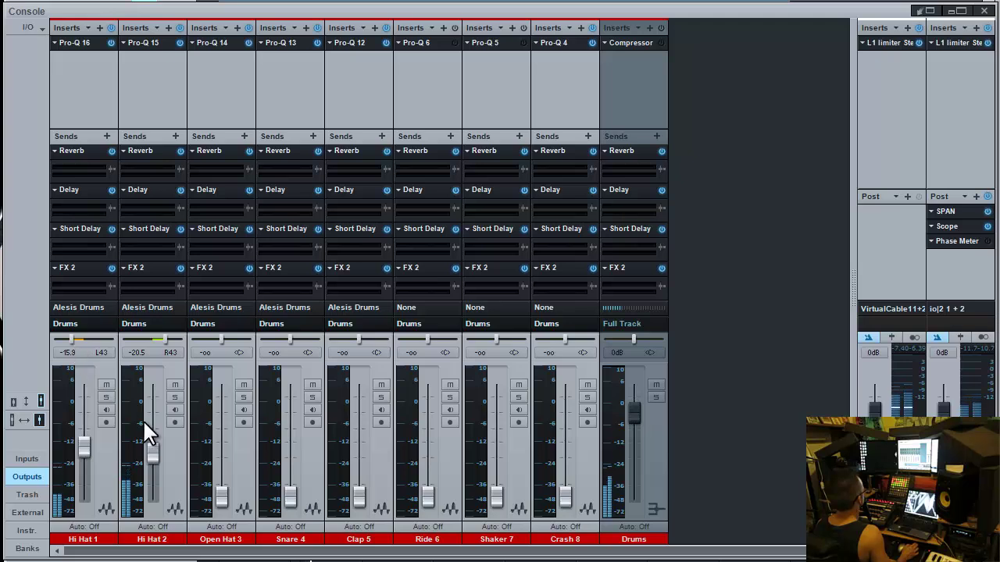
{"action": "scroll", "coordinate": [143, 421], "scroll_direction": "up", "scroll_amount": 1}
{"action": "scroll", "coordinate": [143, 421], "scroll_direction": "down", "scroll_amount": 1}
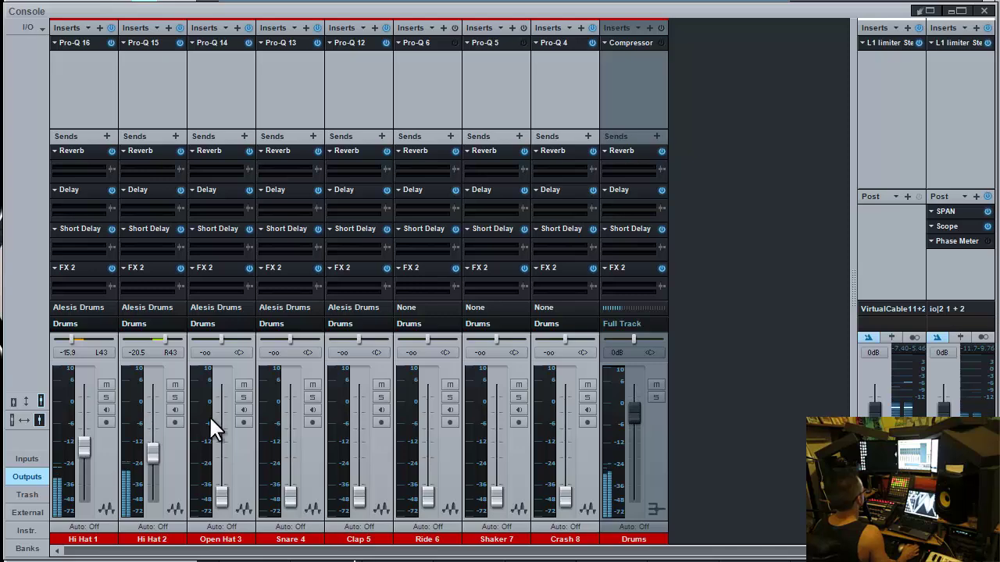
Check the mix in the main output's SPAN, and set the Open Hat 3 Pro-Q low cut to about 2378 Hz with a Q of 1.117
{"action": "left_click", "coordinate": [962, 213]}
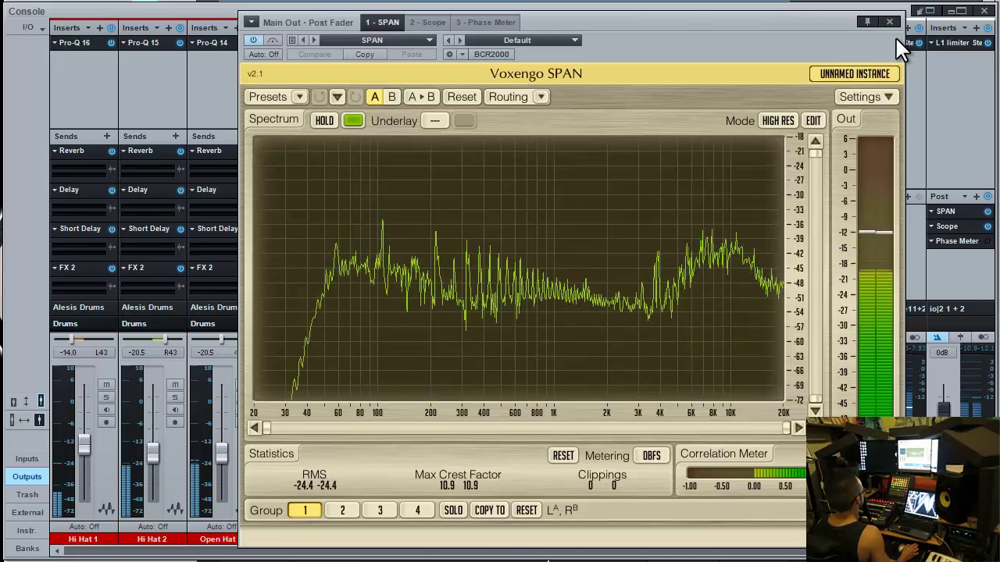
{"action": "left_click", "coordinate": [213, 45]}
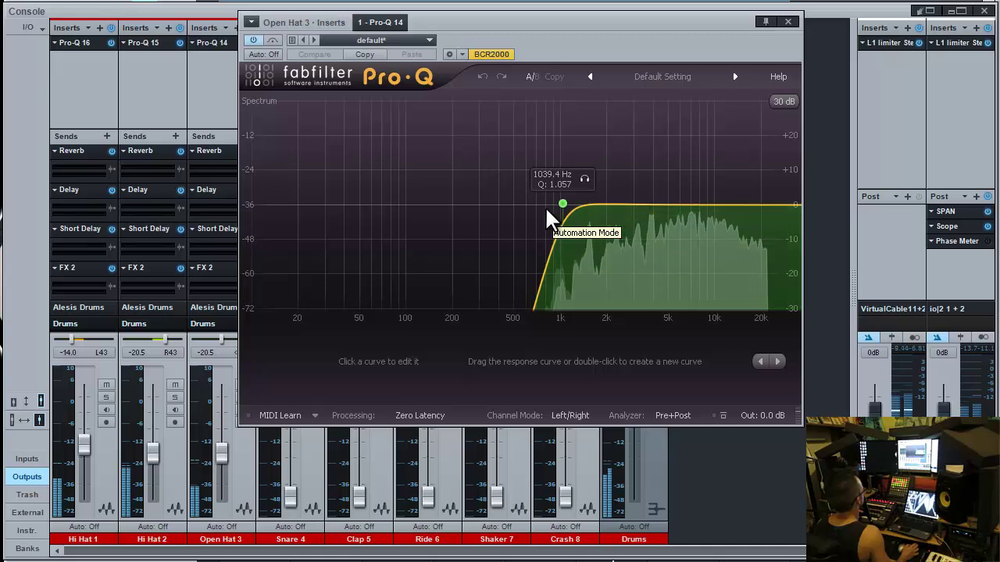
{"action": "left_click_drag", "start_coordinate": [564, 208], "coordinate": [618, 201]}
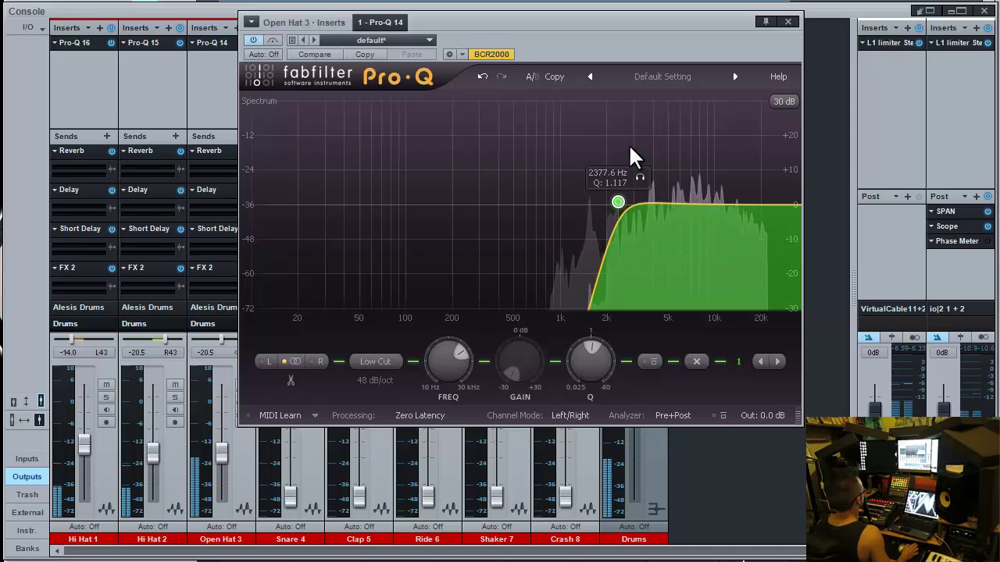
{"action": "left_click", "coordinate": [873, 43]}
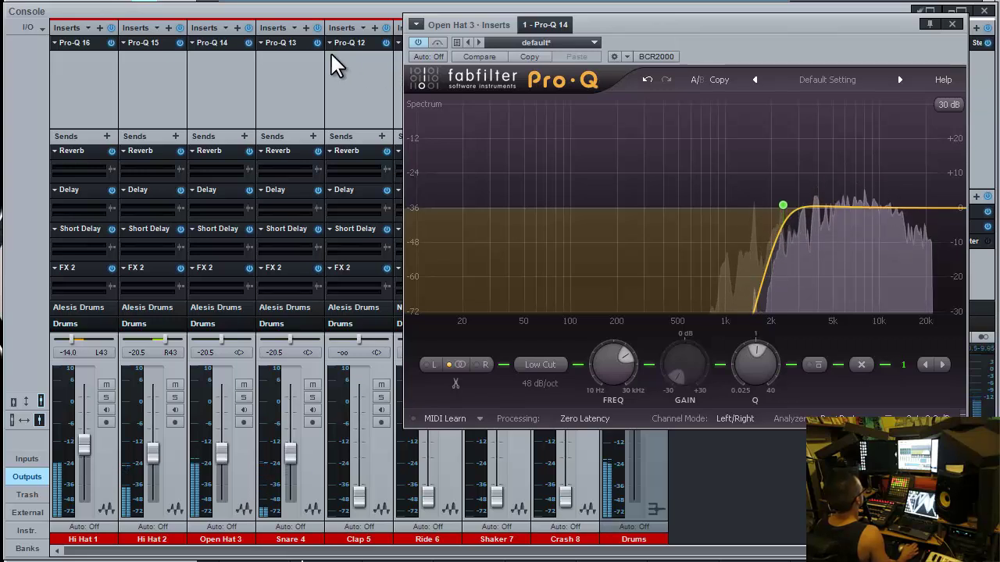
Open the Pro-Q on Snare 4 beside its selected channel, and bypass the Pro-Q inserts from Snare 4 to Crash 8
{"action": "left_click", "coordinate": [299, 45]}
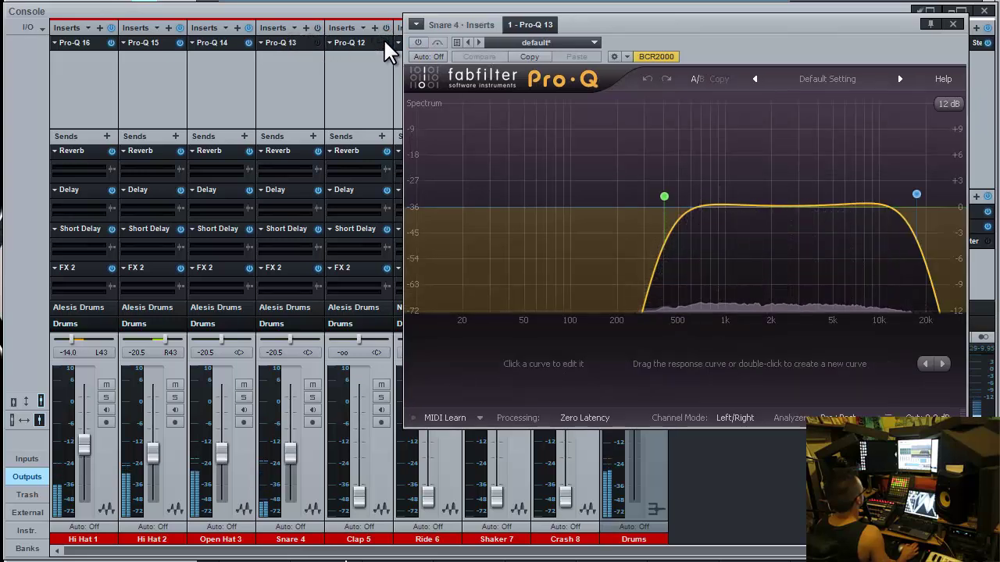
{"action": "left_click_drag", "start_coordinate": [472, 31], "coordinate": [523, 112]}
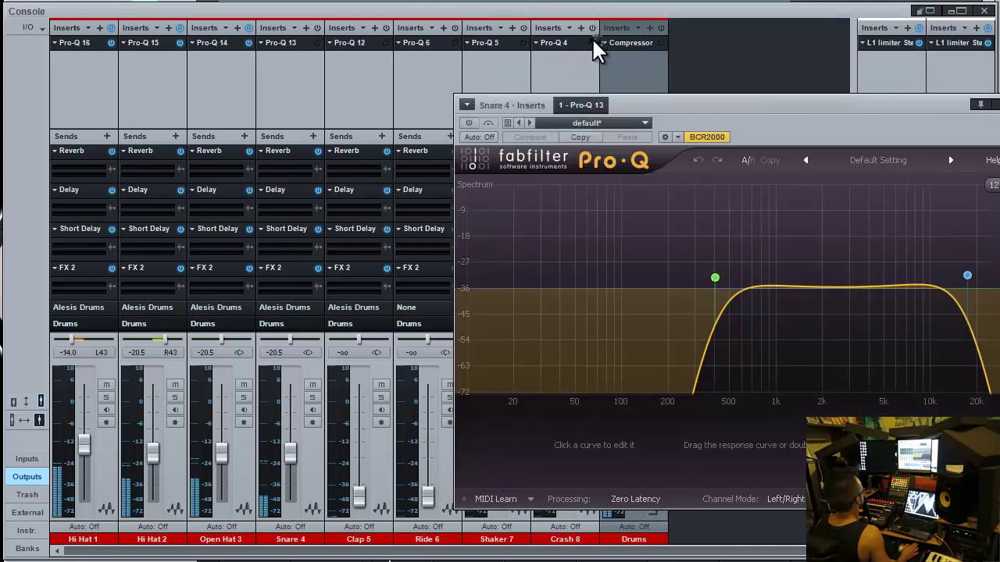
{"action": "left_click_drag", "start_coordinate": [651, 107], "coordinate": [559, 78]}
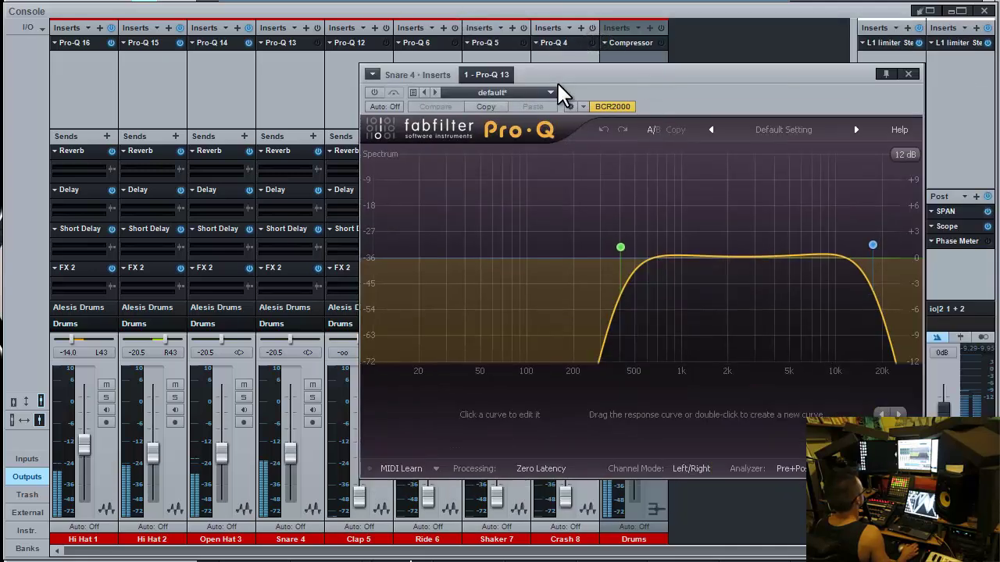
{"action": "left_click", "coordinate": [313, 117]}
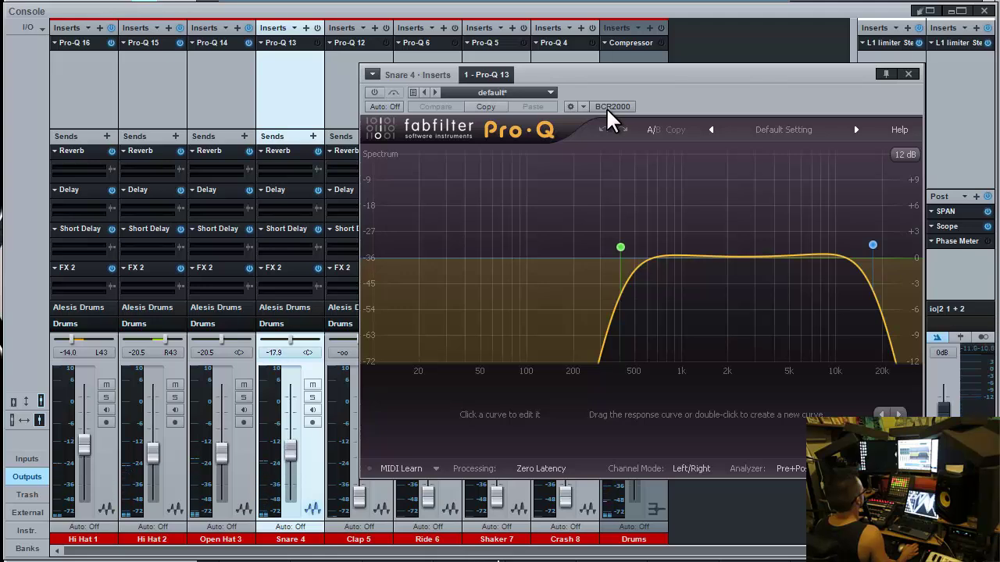
Set the Snare 4 Pro-Q low cut to about 75 Hz with a Q of 1.093, and move its high cut above 20 kHz
{"action": "mouse_move", "coordinate": [613, 258]}
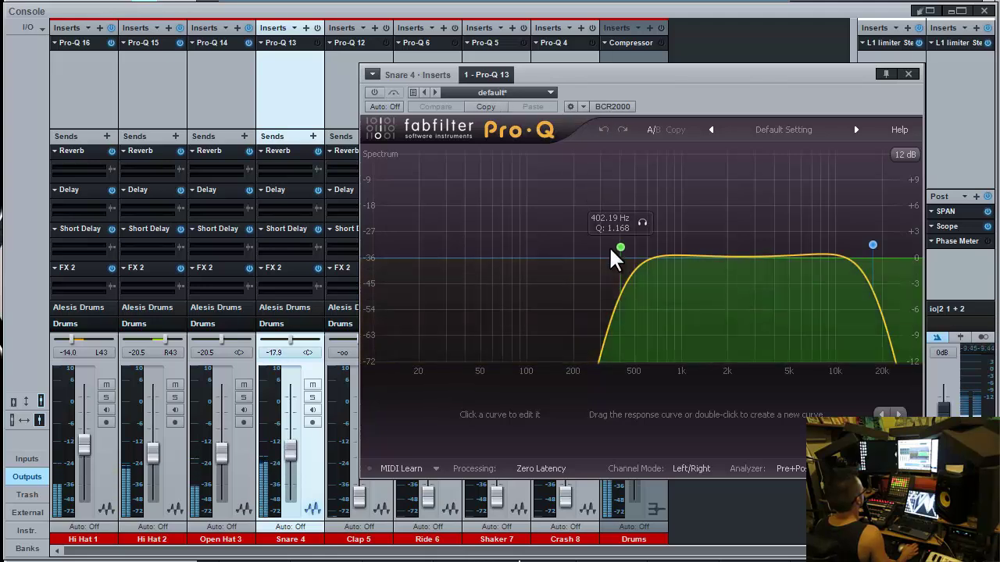
{"action": "left_click_drag", "start_coordinate": [620, 250], "coordinate": [509, 252]}
{"action": "left_click_drag", "start_coordinate": [872, 245], "coordinate": [887, 246]}
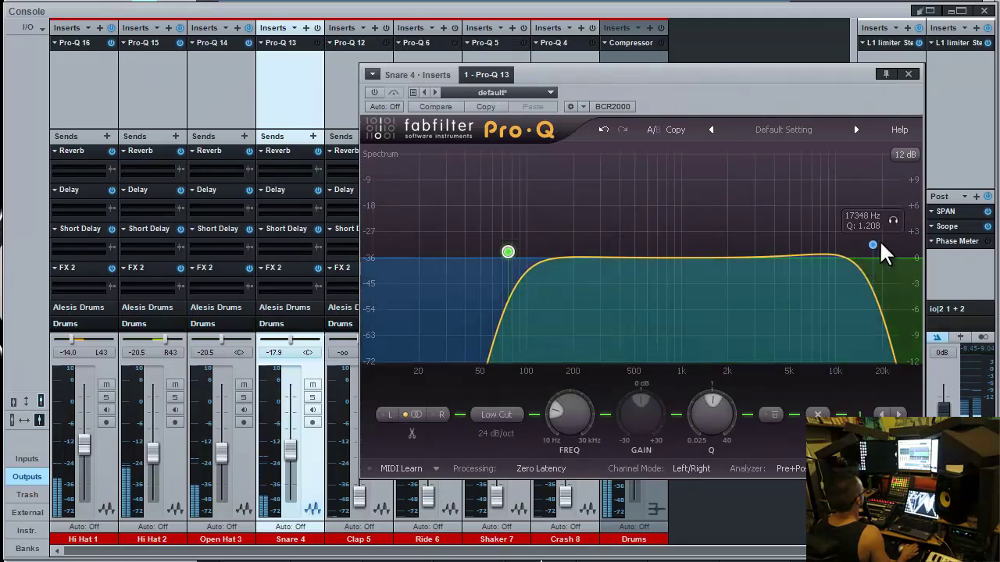
{"action": "left_click_drag", "start_coordinate": [969, 254], "coordinate": [976, 251]}
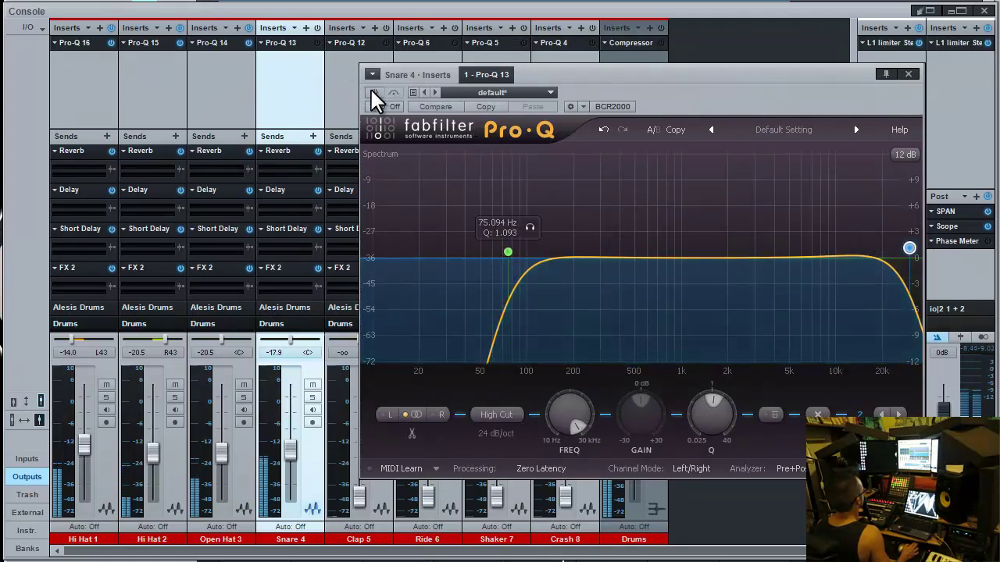
Raise the Snare 4 Pro-Q low cut to about 490 Hz with a Q of 1.194, and close the plug-in window
{"action": "left_click_drag", "start_coordinate": [604, 78], "coordinate": [482, 65]}
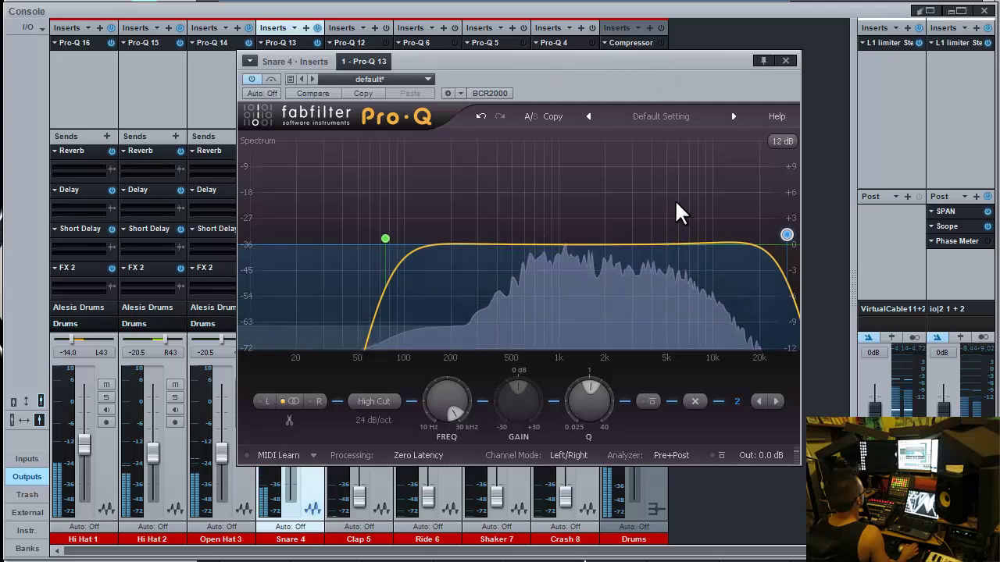
{"action": "mouse_move", "coordinate": [788, 236]}
{"action": "left_mouse_down"}
{"action": "mouse_move", "coordinate": [557, 245]}
{"action": "mouse_move", "coordinate": [806, 254]}
{"action": "mouse_move", "coordinate": [787, 236]}
{"action": "left_mouse_up"}
{"action": "left_click_drag", "start_coordinate": [387, 240], "coordinate": [541, 234]}
{"action": "left_click_drag", "start_coordinate": [665, 244], "coordinate": [759, 247]}
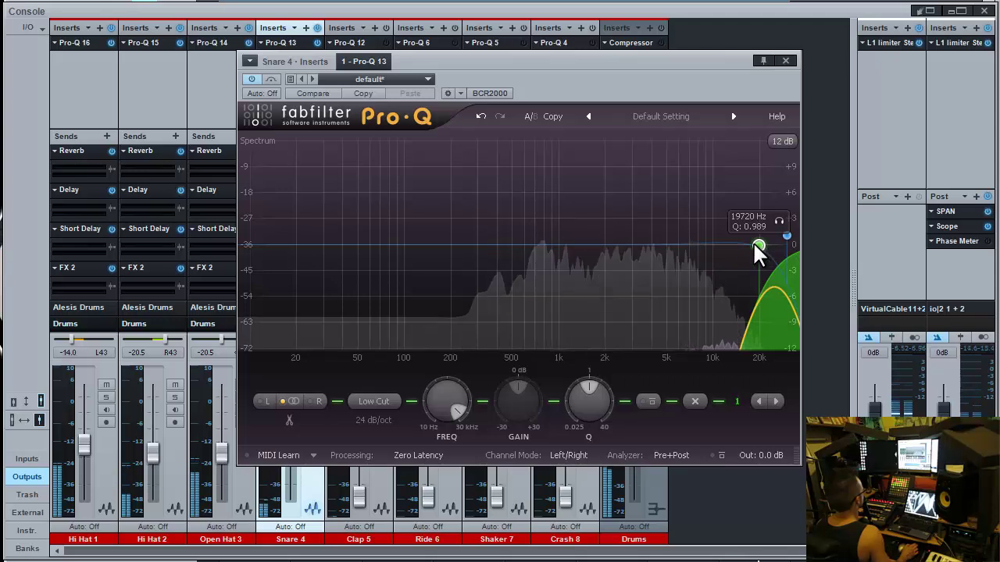
{"action": "left_click_drag", "start_coordinate": [759, 247], "coordinate": [513, 228]}
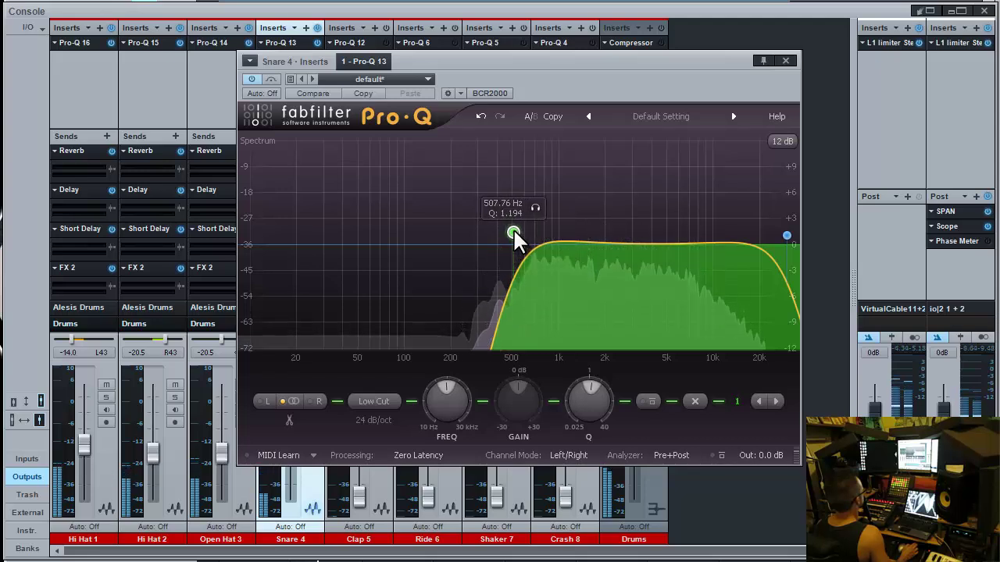
{"action": "left_click_drag", "start_coordinate": [513, 229], "coordinate": [507, 230]}
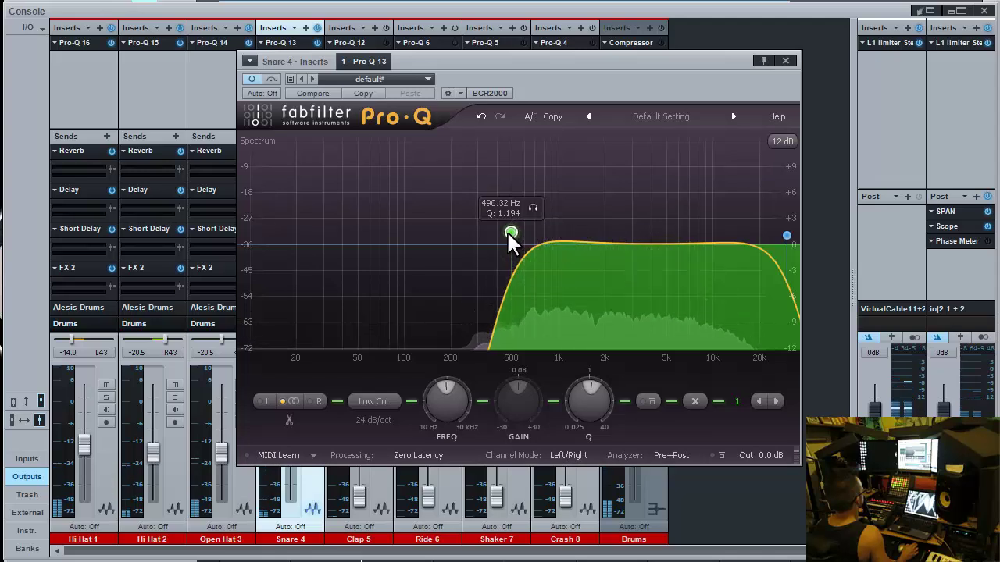
{"action": "left_click", "coordinate": [789, 58]}
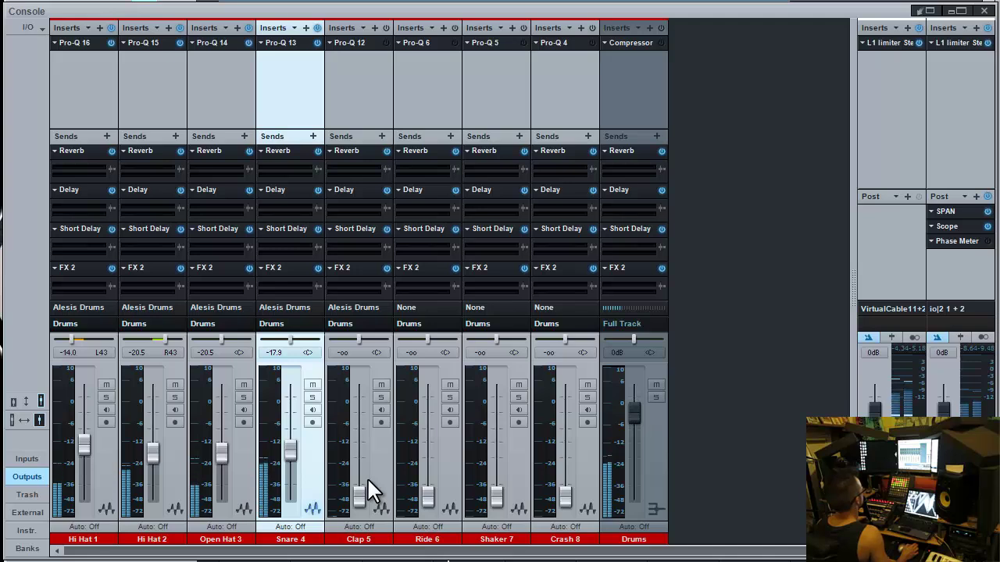
Raise the Clap 5 channel level to -26.4 dB
{"action": "scroll", "coordinate": [367, 477], "scroll_direction": "up", "scroll_amount": 2}
{"action": "scroll", "coordinate": [368, 479], "scroll_direction": "up", "scroll_amount": 5}
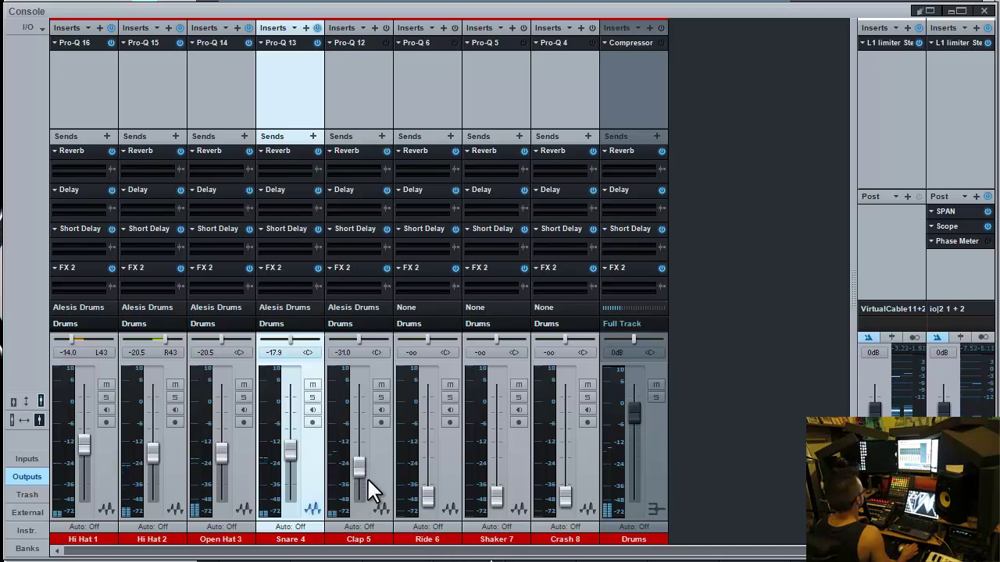
{"action": "scroll", "coordinate": [367, 477], "scroll_direction": "up", "scroll_amount": 2}
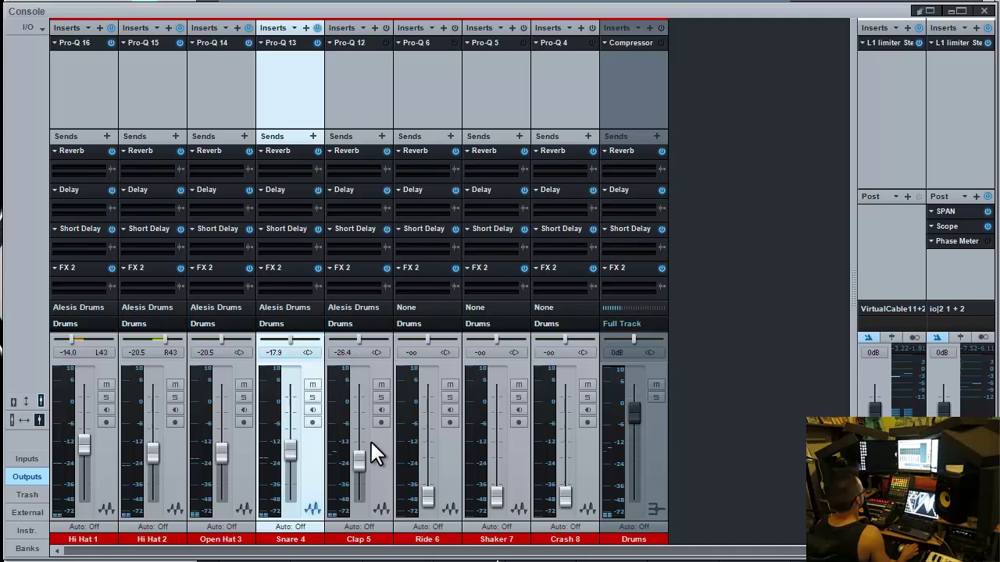
Open and enable the Clap 5 Pro-Q, and sweep its low cut to about 700 Hz
{"action": "left_click", "coordinate": [358, 46]}
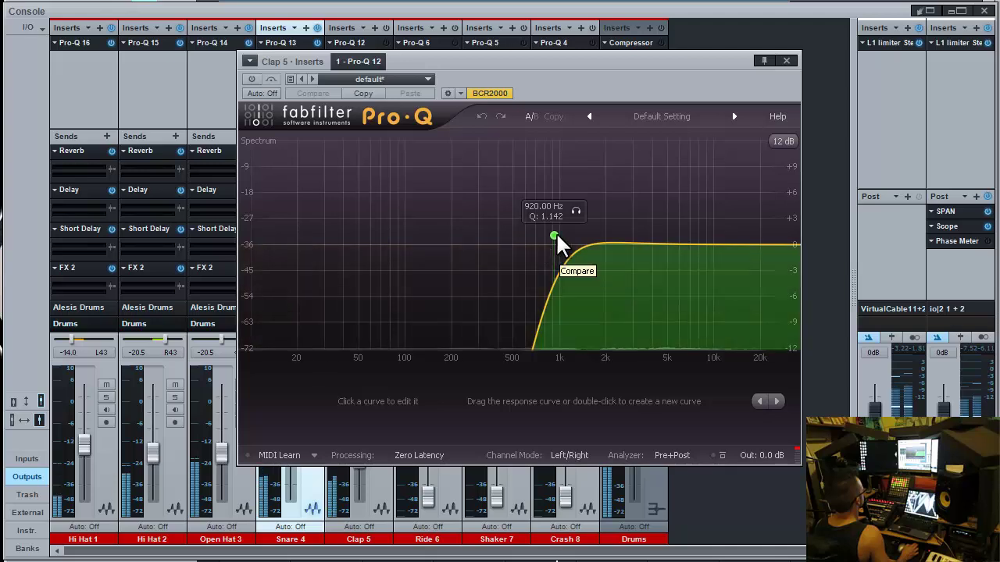
{"action": "left_click_drag", "start_coordinate": [556, 236], "coordinate": [365, 242]}
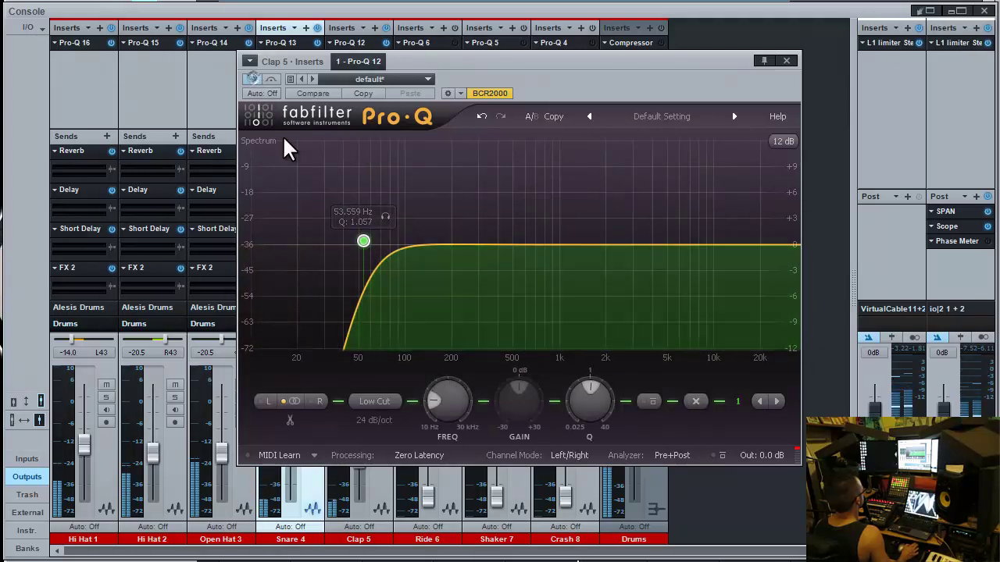
{"action": "left_click_drag", "start_coordinate": [363, 241], "coordinate": [539, 246]}
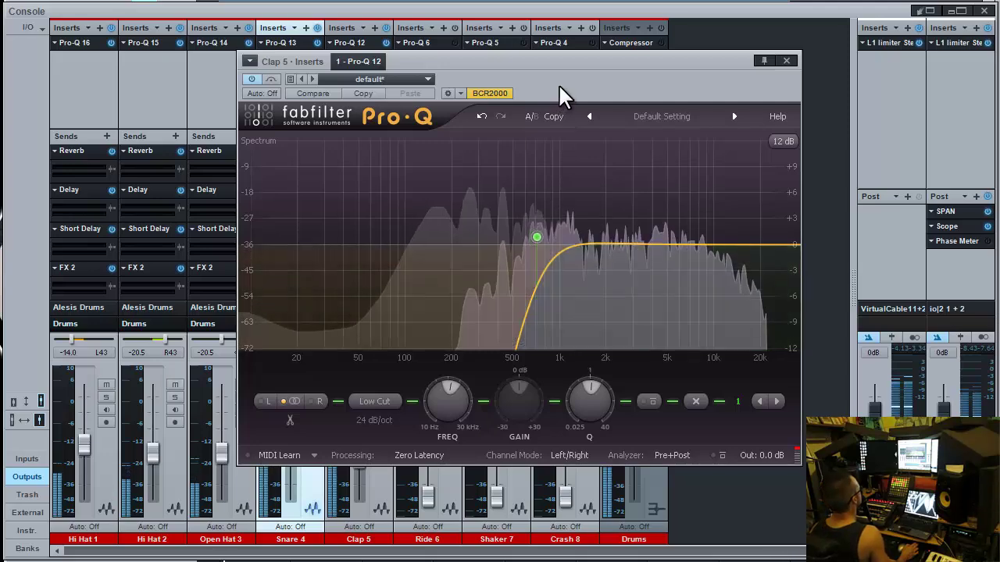
Solo Clap 5 and Snare 4 with the BCR2000 link off, and set the Clap 5 low cut to about 704 Hz with a Q of 1.117
{"action": "left_click_drag", "start_coordinate": [558, 84], "coordinate": [687, 75]}
{"action": "left_click_drag", "start_coordinate": [598, 51], "coordinate": [644, 50]}
{"action": "left_click", "coordinate": [381, 393]}
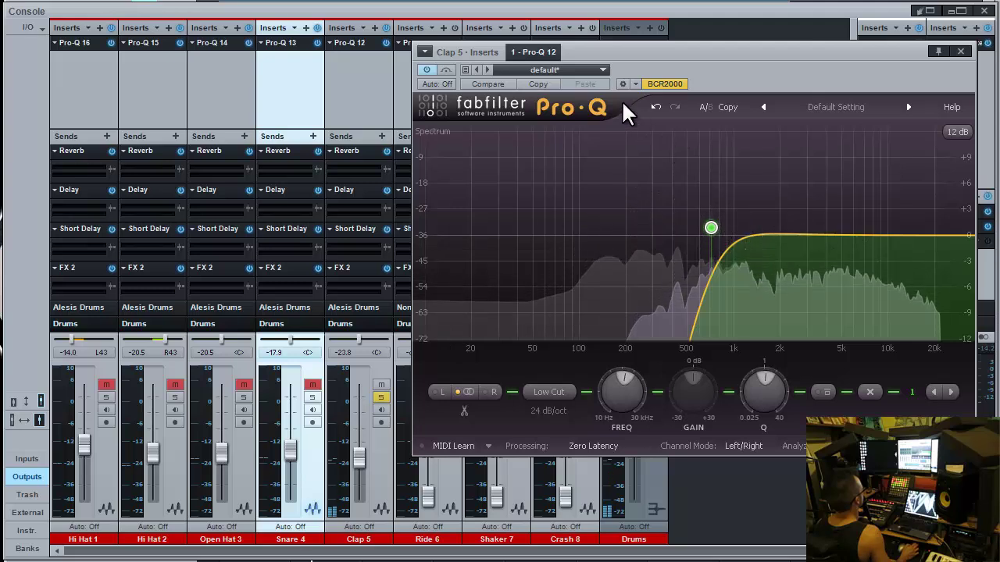
{"action": "left_click", "coordinate": [664, 84]}
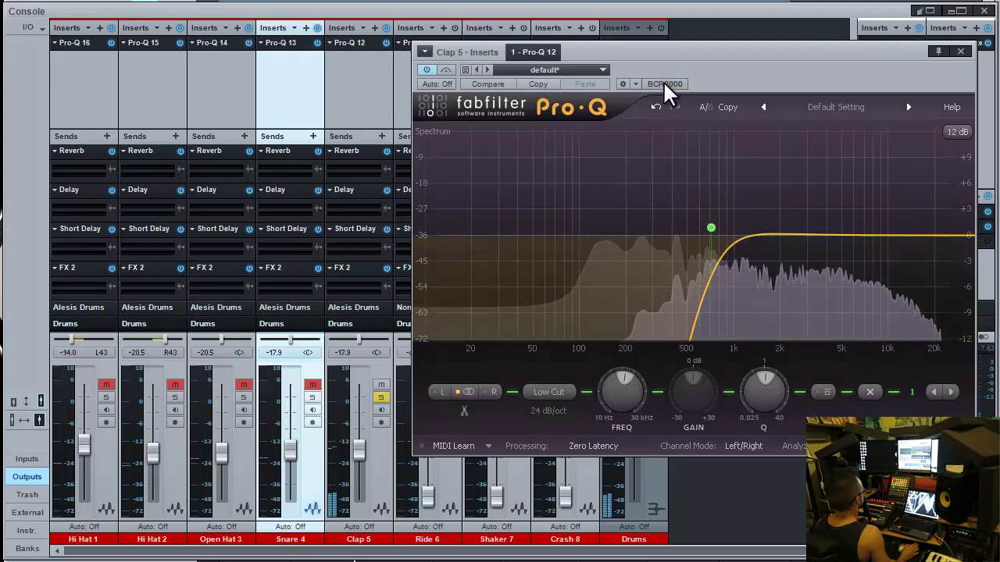
{"action": "left_click", "coordinate": [311, 399]}
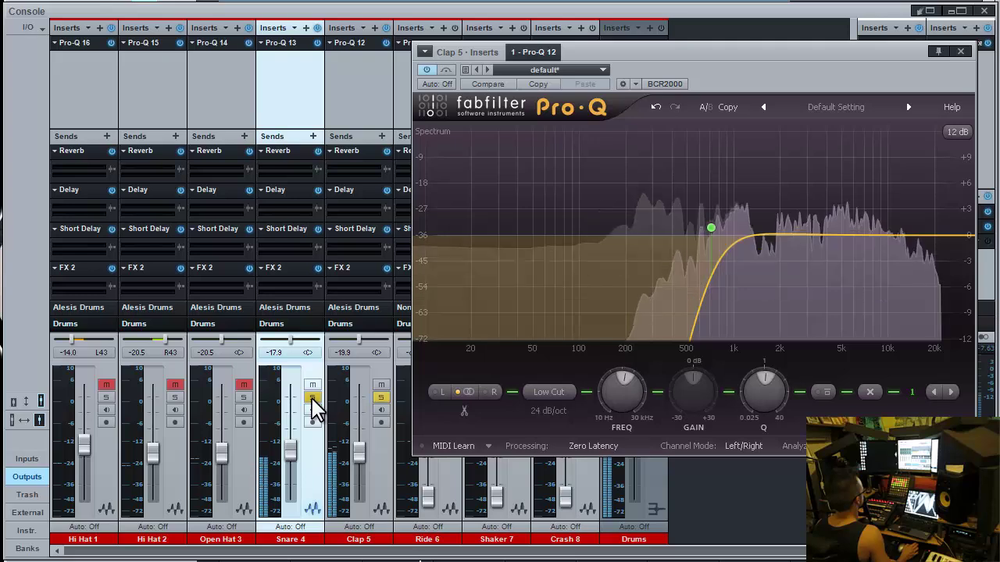
{"action": "mouse_move", "coordinate": [711, 227]}
{"action": "left_mouse_down"}
{"action": "mouse_move", "coordinate": [686, 227]}
{"action": "mouse_move", "coordinate": [720, 225]}
{"action": "mouse_move", "coordinate": [710, 227]}
{"action": "left_mouse_up"}
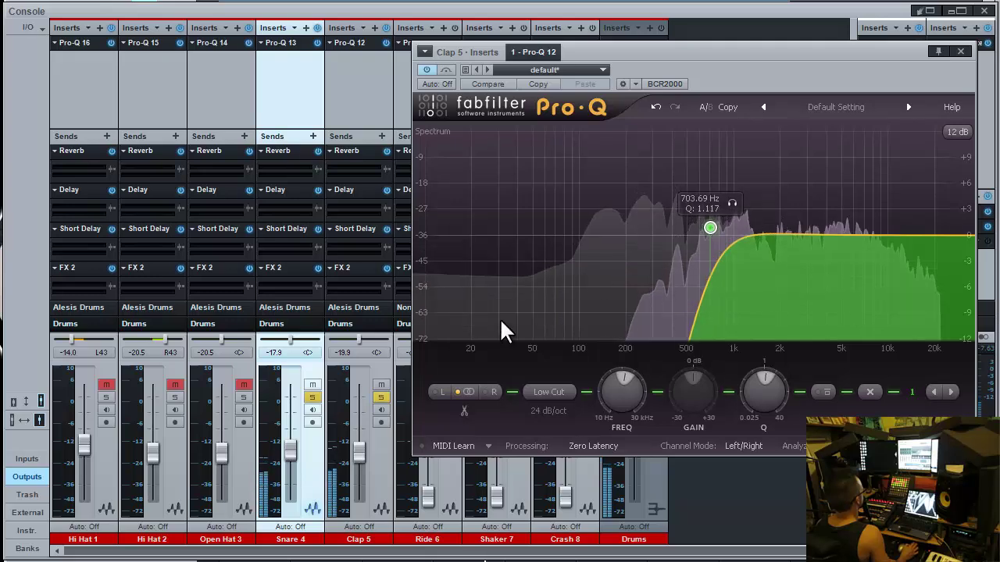
Compare the Snare 4 and Clap 5 Pro-Q curves, and raise the Clap 5 low cut to between 1 and 2 kHz
{"action": "left_click", "coordinate": [317, 457]}
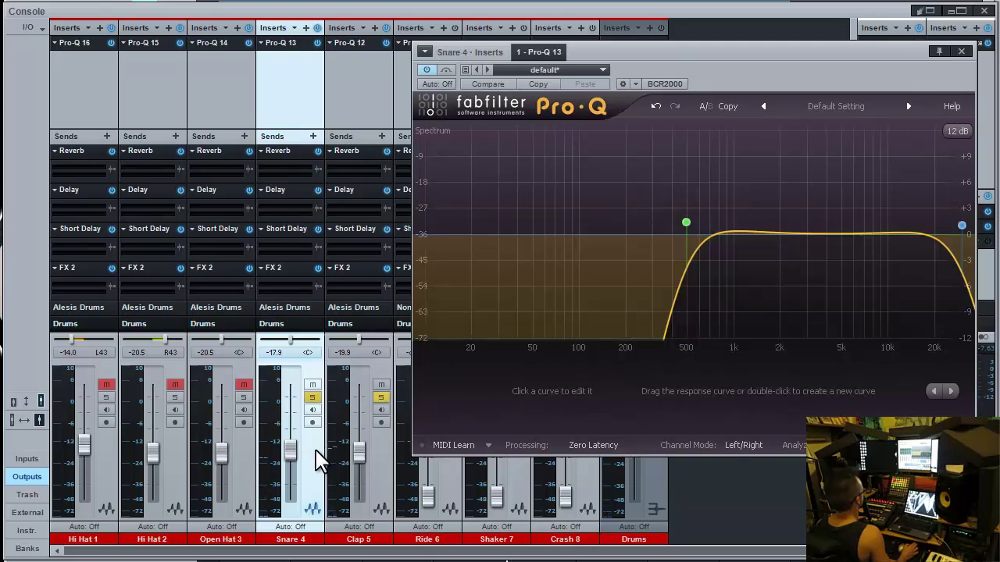
{"action": "left_click", "coordinate": [393, 449]}
{"action": "left_click", "coordinate": [388, 452]}
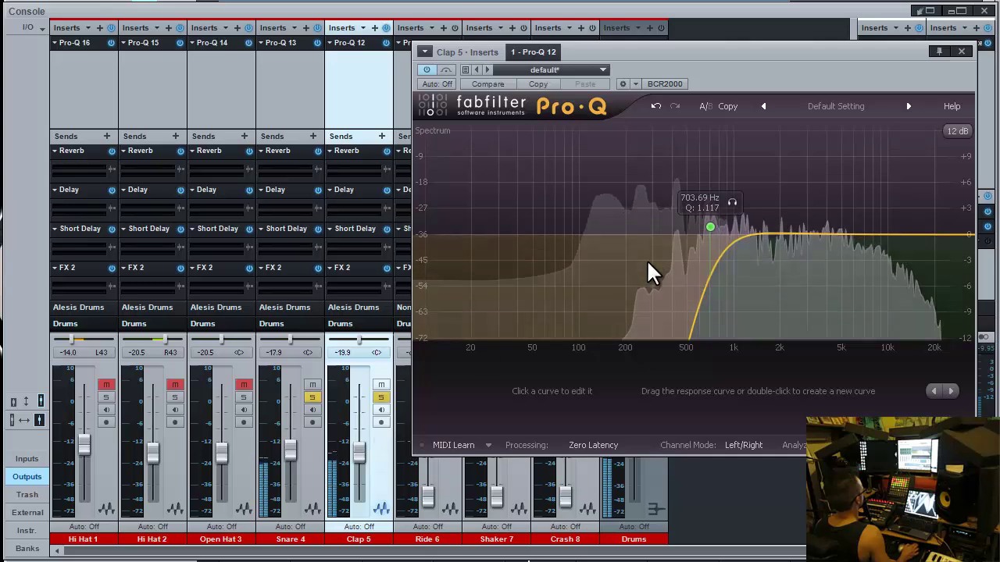
{"action": "left_click", "coordinate": [710, 227]}
{"action": "left_click_drag", "start_coordinate": [797, 223], "coordinate": [750, 226]}
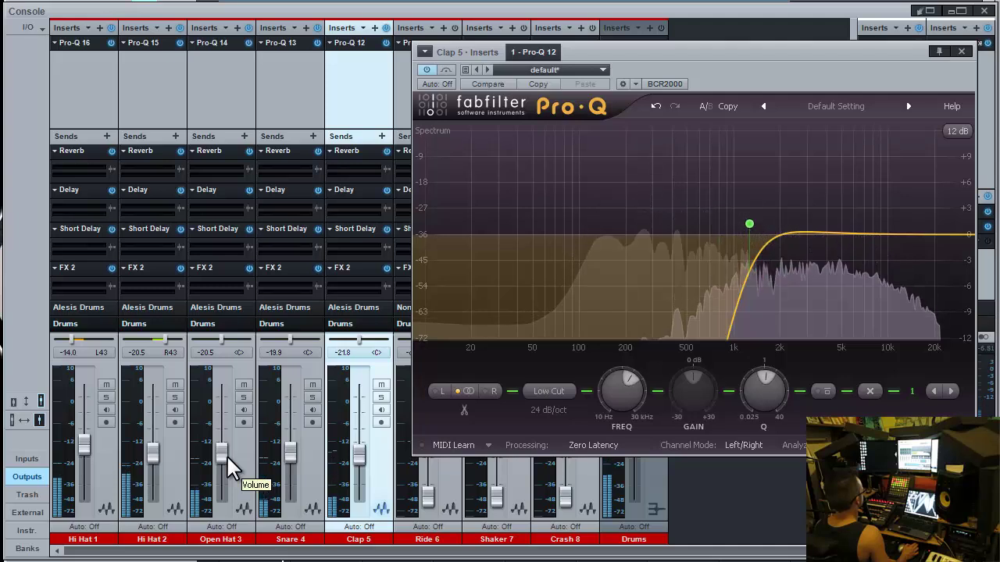
Set Open Hat 3 to -19.9 dB and Shaker 7 to -11.3 dB, moving the Pro-Q window clear of the Shaker 7 channel
{"action": "left_click", "coordinate": [239, 469]}
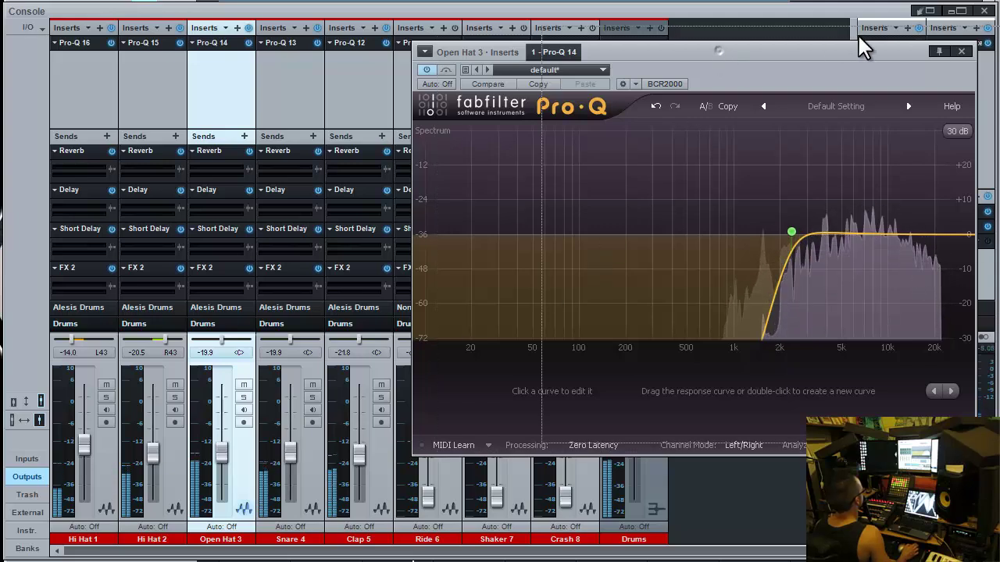
{"action": "left_click_drag", "start_coordinate": [858, 36], "coordinate": [859, 36]}
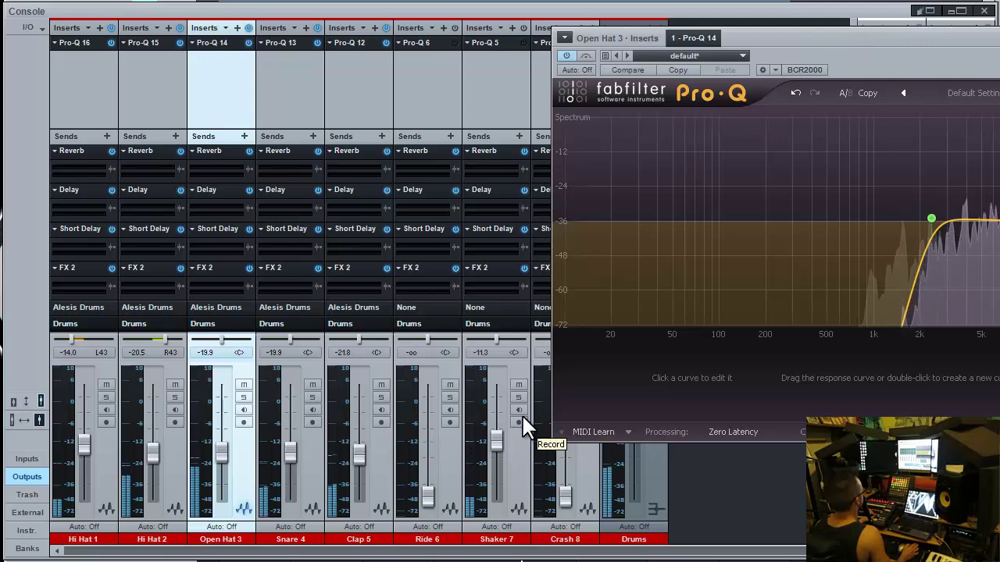
Open and enable the Shaker 7 Pro-Q, and set its analyzer to Pre+Post for playback
{"action": "left_click", "coordinate": [513, 456]}
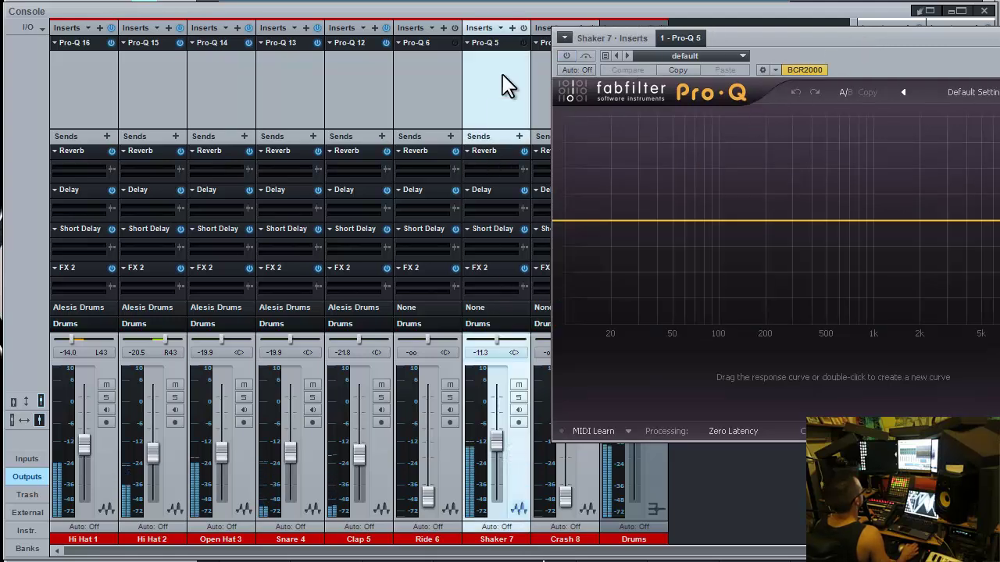
{"action": "left_click_drag", "start_coordinate": [805, 54], "coordinate": [454, 54]}
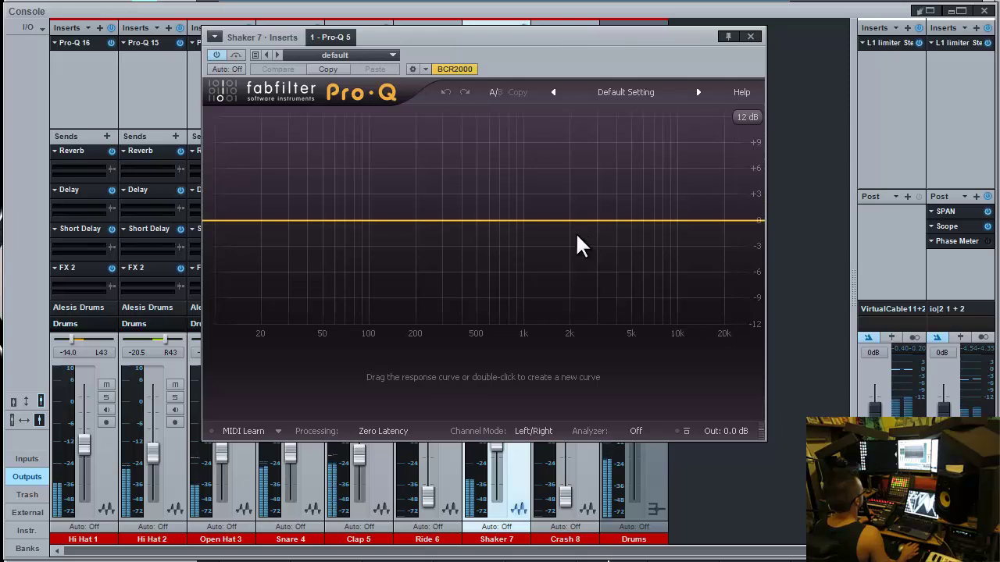
{"action": "left_click", "coordinate": [637, 431]}
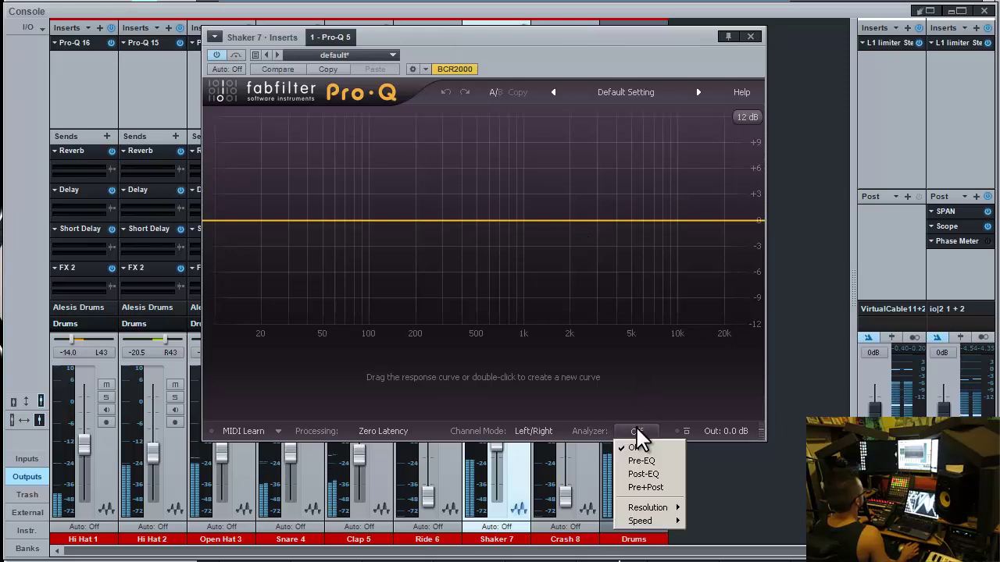
{"action": "left_click", "coordinate": [645, 488]}
{"action": "key", "text": "space"}
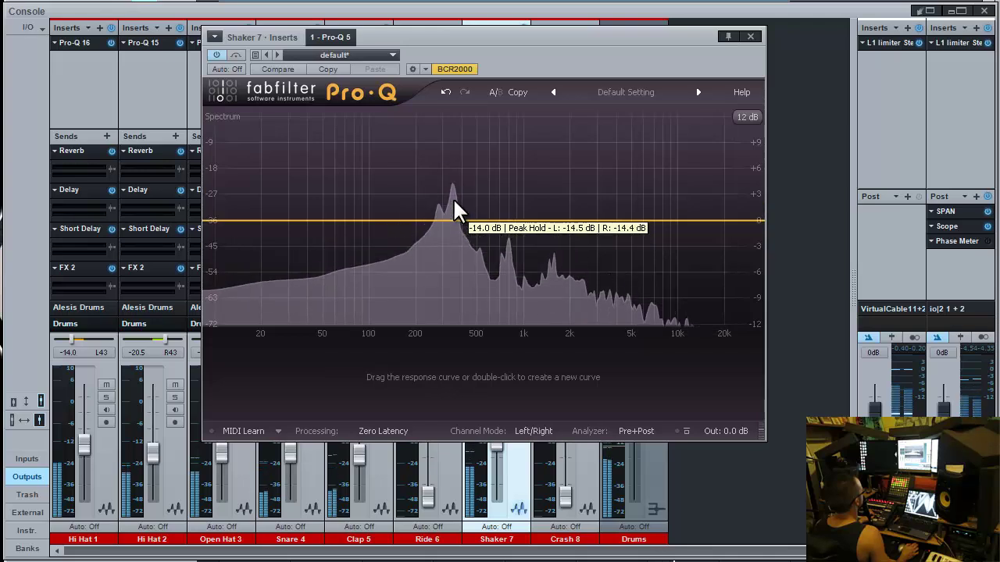
Add a low cut at about 320 Hz in the Shaker 7 Pro-Q and resume playback
{"action": "left_click_drag", "start_coordinate": [213, 224], "coordinate": [447, 231]}
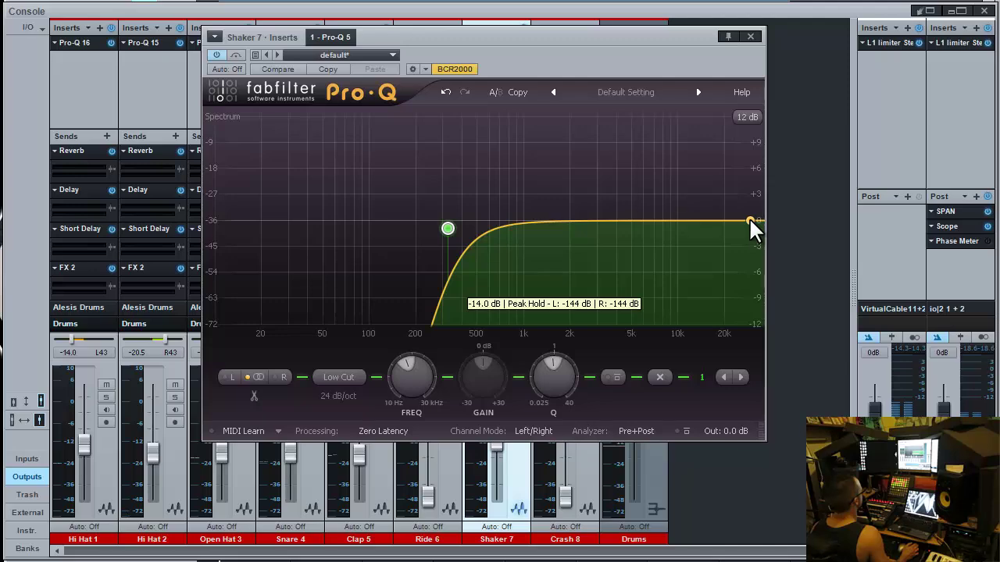
{"action": "key", "text": "space"}
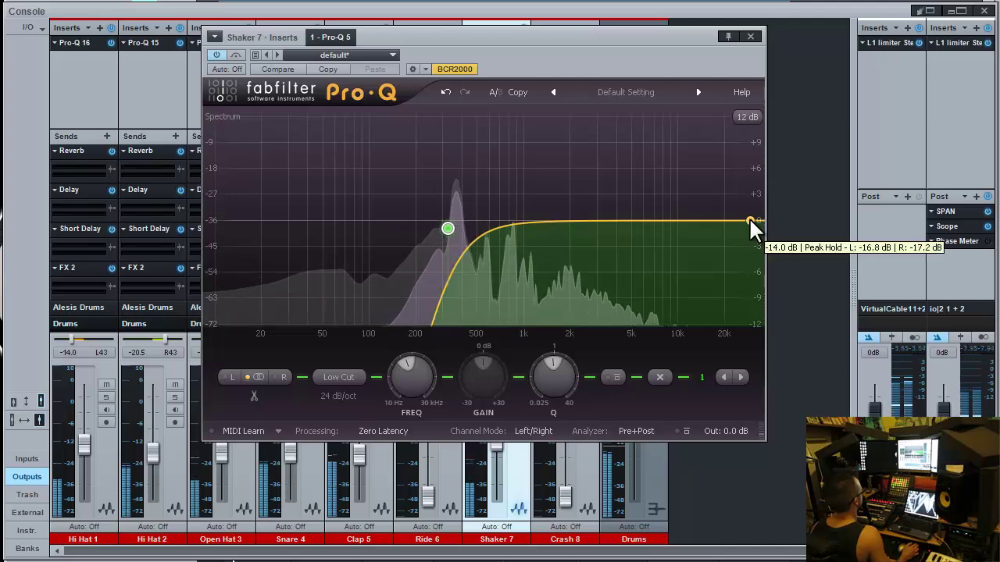
Add a Shaker 7 high shelf at about 2179 Hz with +7.49 dB gain, and adjust the low cut to about 319 Hz with a Q of 0.957
{"action": "left_click_drag", "start_coordinate": [749, 221], "coordinate": [548, 186]}
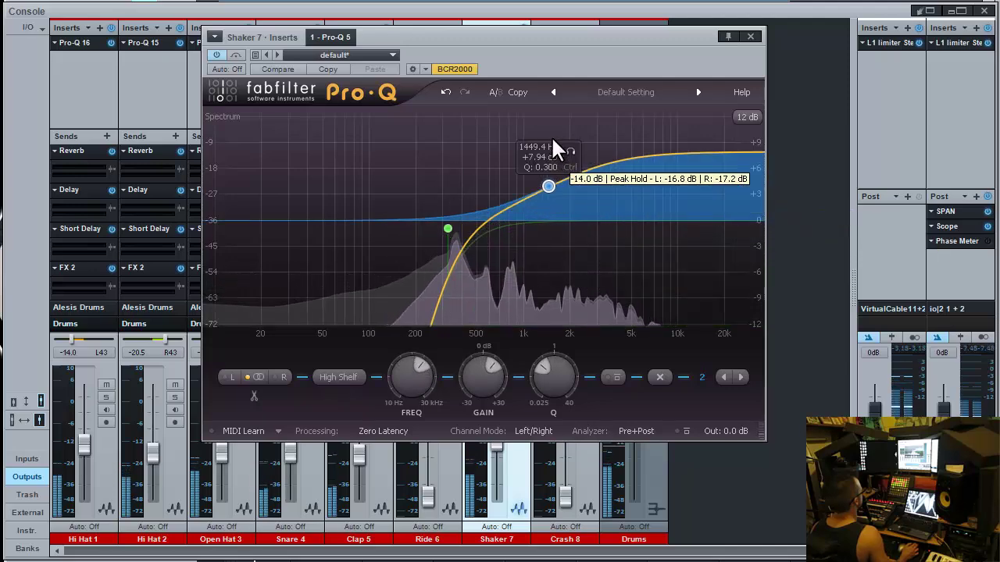
{"action": "left_click_drag", "start_coordinate": [552, 136], "coordinate": [582, 145]}
{"action": "mouse_move", "coordinate": [448, 226]}
{"action": "left_mouse_down"}
{"action": "mouse_move", "coordinate": [460, 218]}
{"action": "mouse_move", "coordinate": [449, 218]}
{"action": "left_mouse_up"}
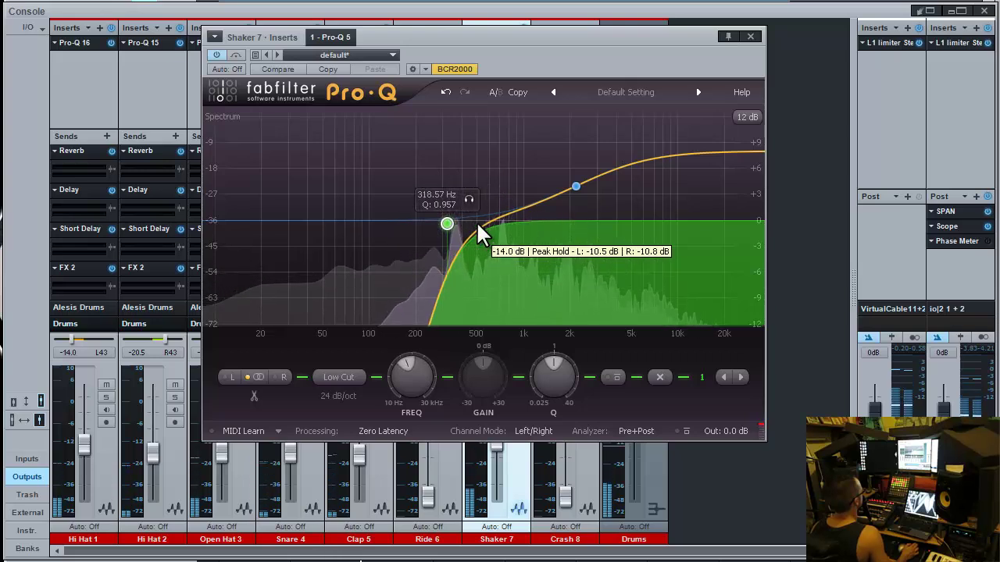
{"action": "left_click", "coordinate": [576, 186]}
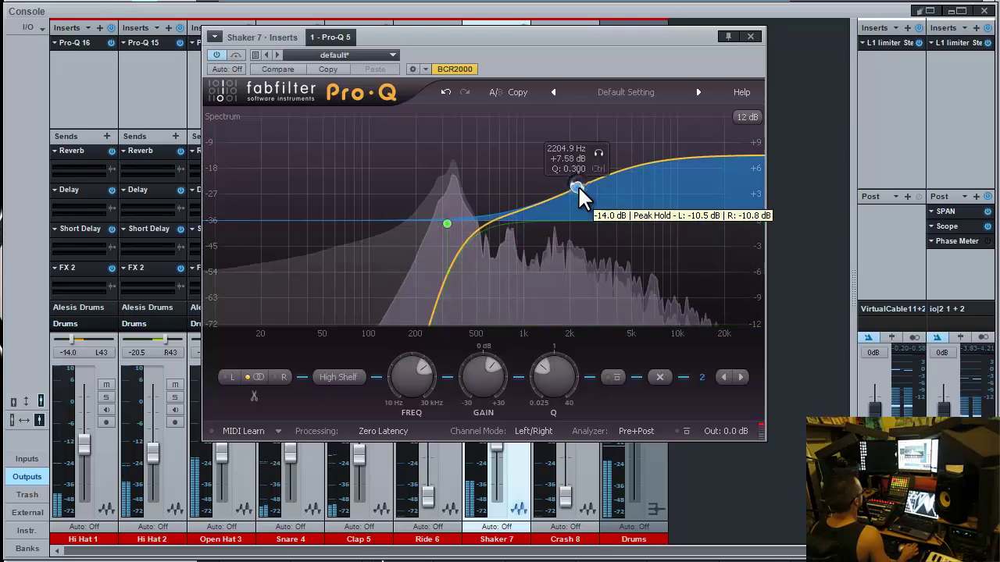
{"action": "left_click_drag", "start_coordinate": [578, 185], "coordinate": [577, 190]}
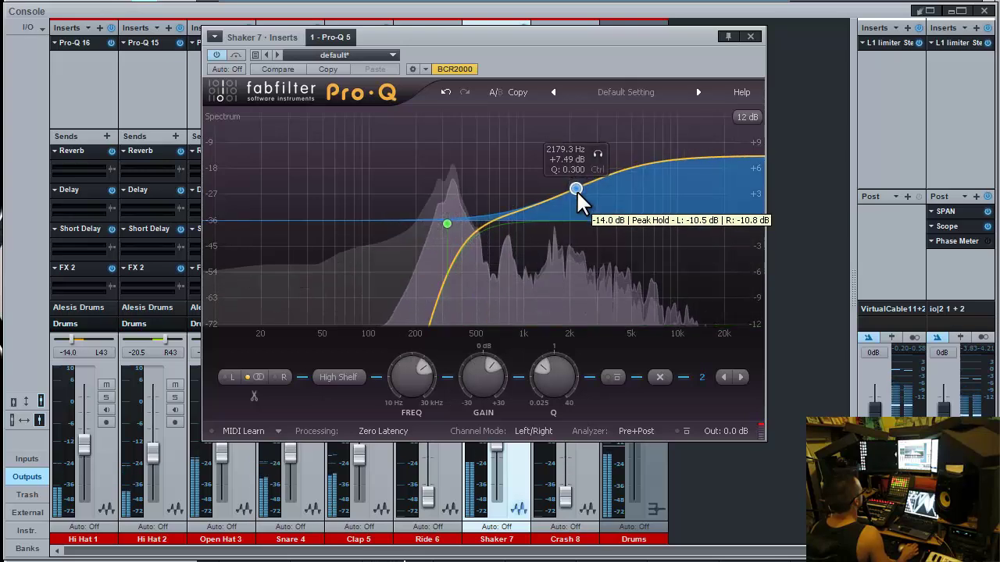